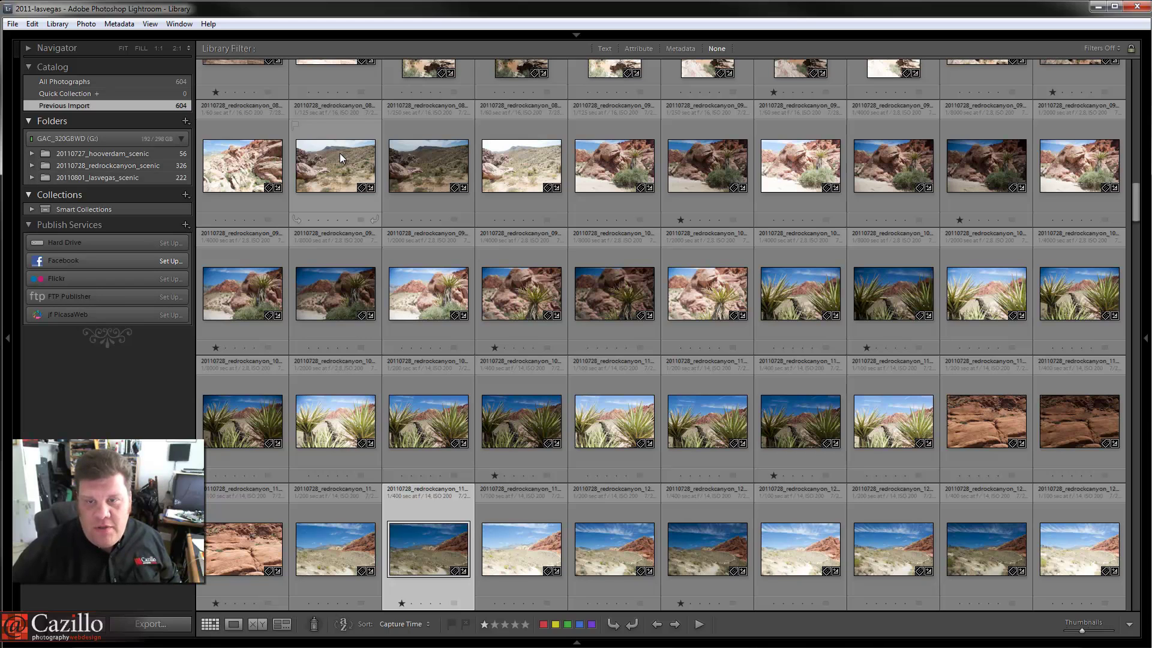
Browse the Las Vegas grid and select the blue-sky desert and red rock cliff photos.
scroll(340, 153, down, 5)
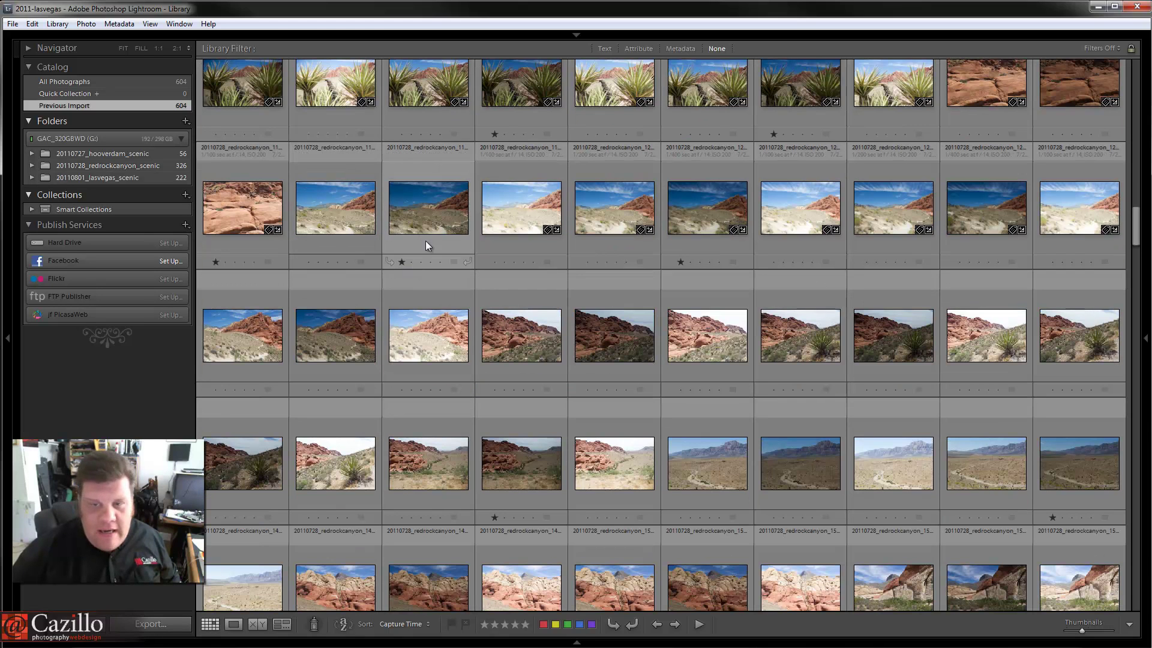
click(430, 208)
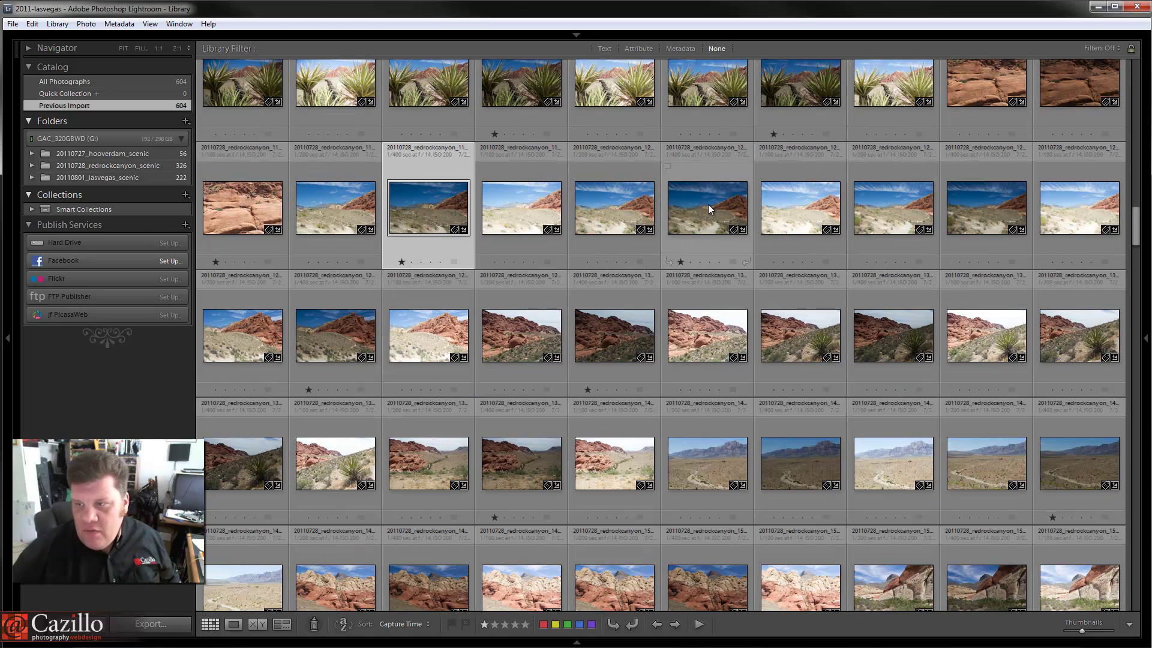
scroll(613, 336, down, 8)
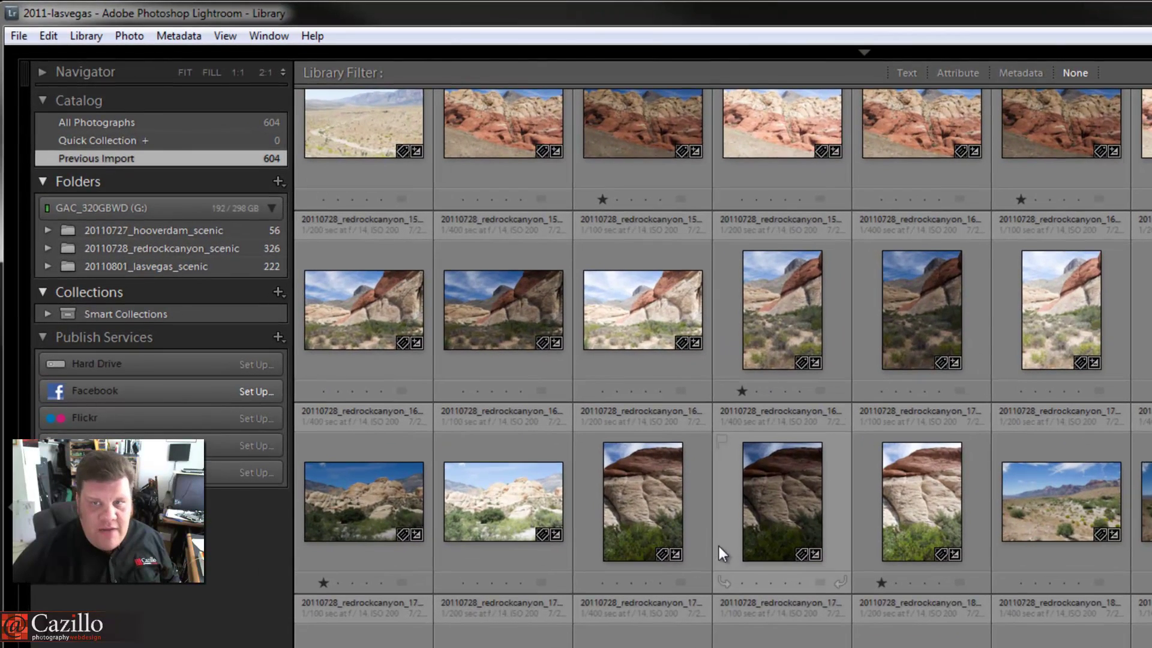
click(637, 101)
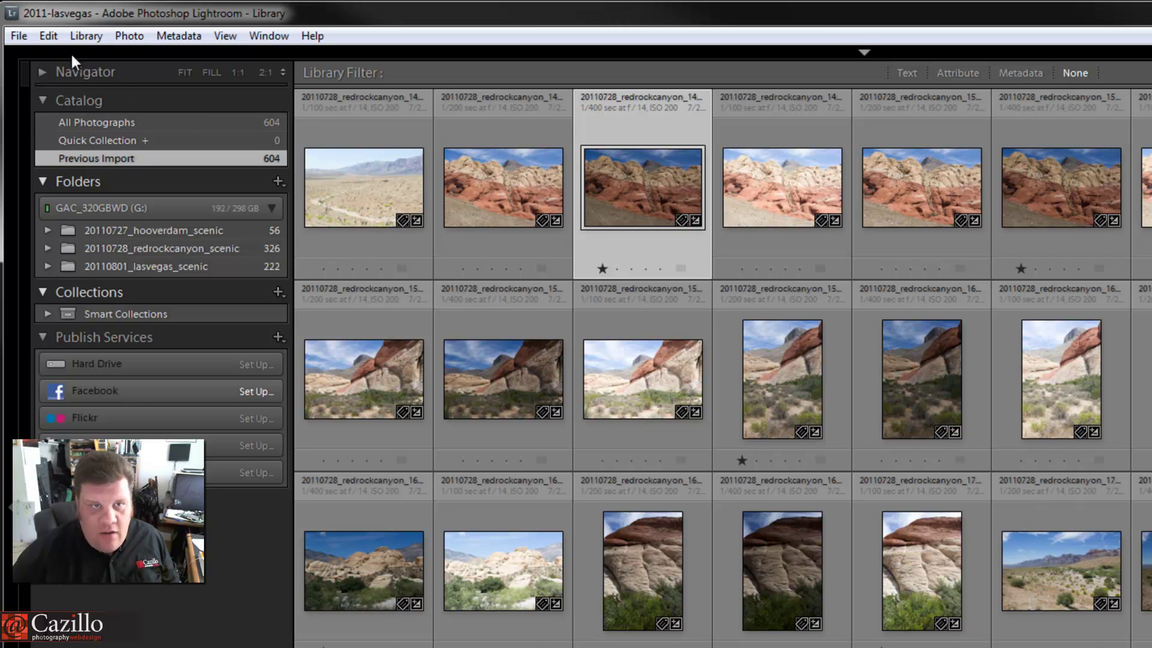
Open Demo Catalog-2.lrcat from the File > Open Recent list.
click(20, 36)
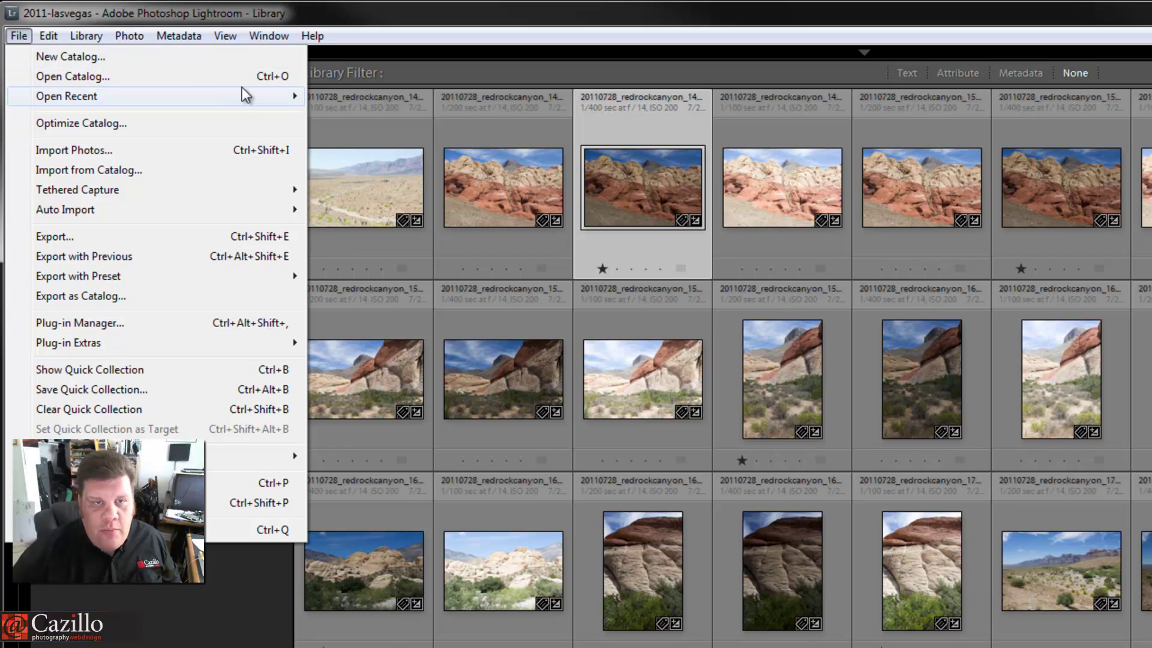
mouse_move(293, 98)
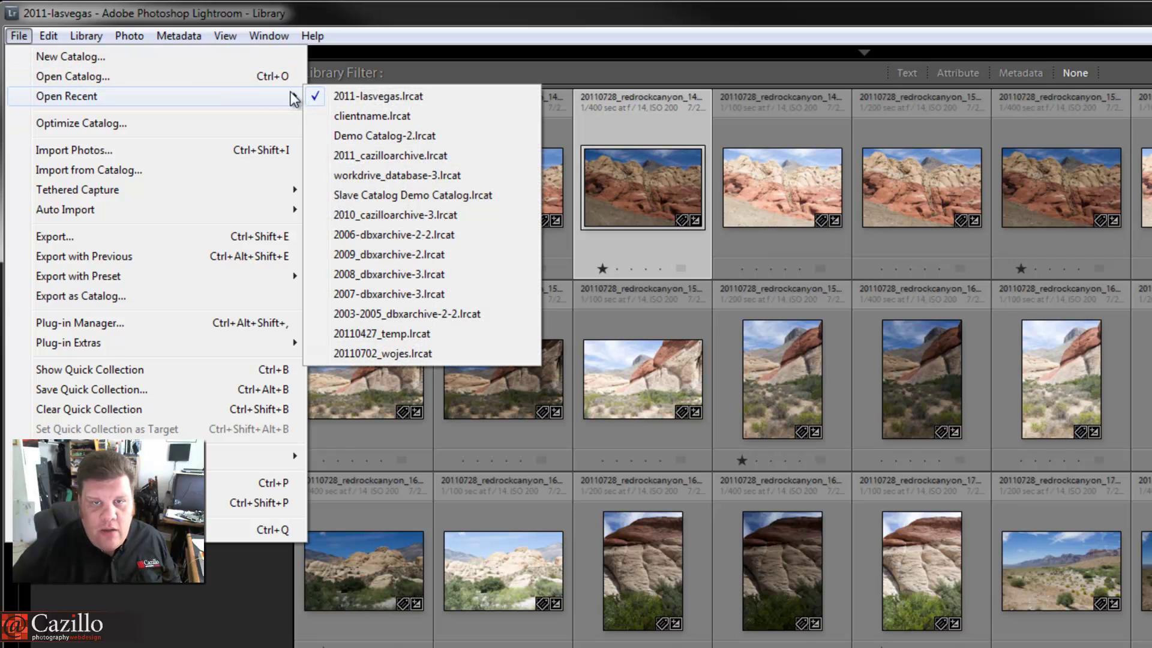
click(395, 141)
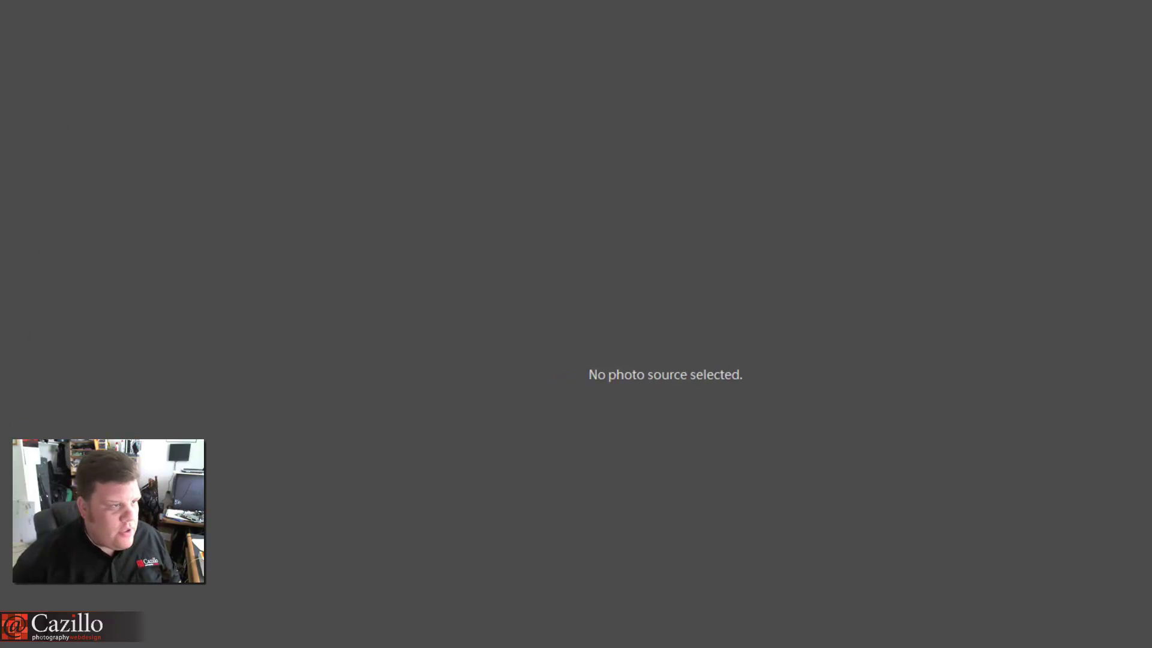
In Explorer, open the GAC_320GBWD (G:) drive and look inside the 2011-lasvegas folder.
key(super+e)
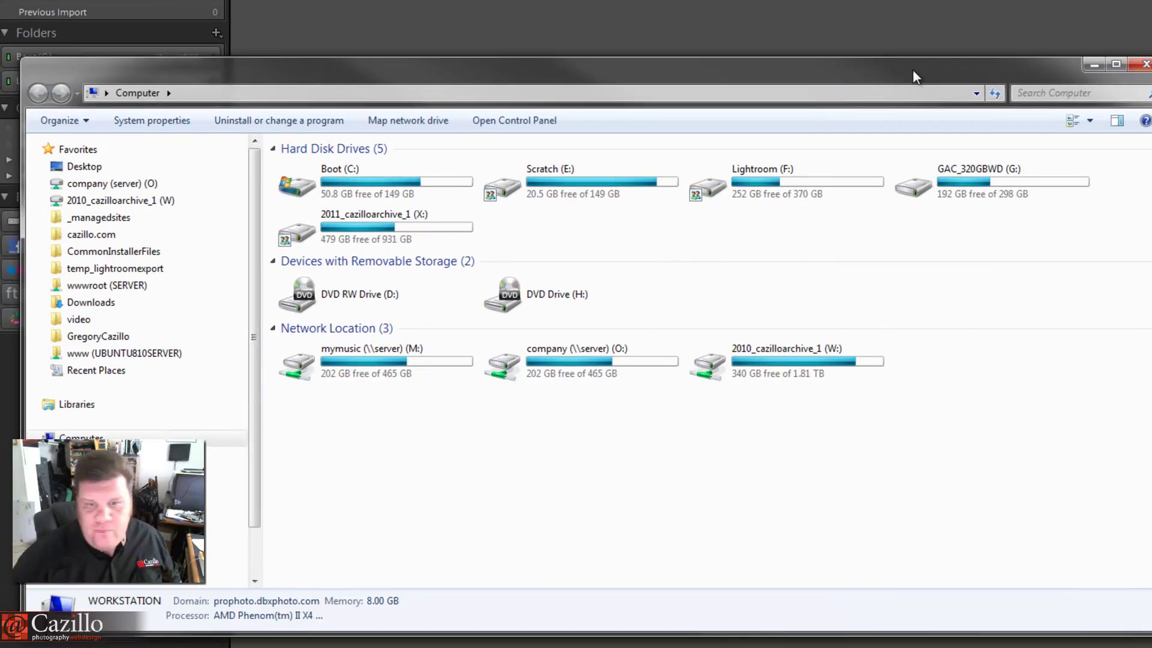
drag(912, 71, 893, 48)
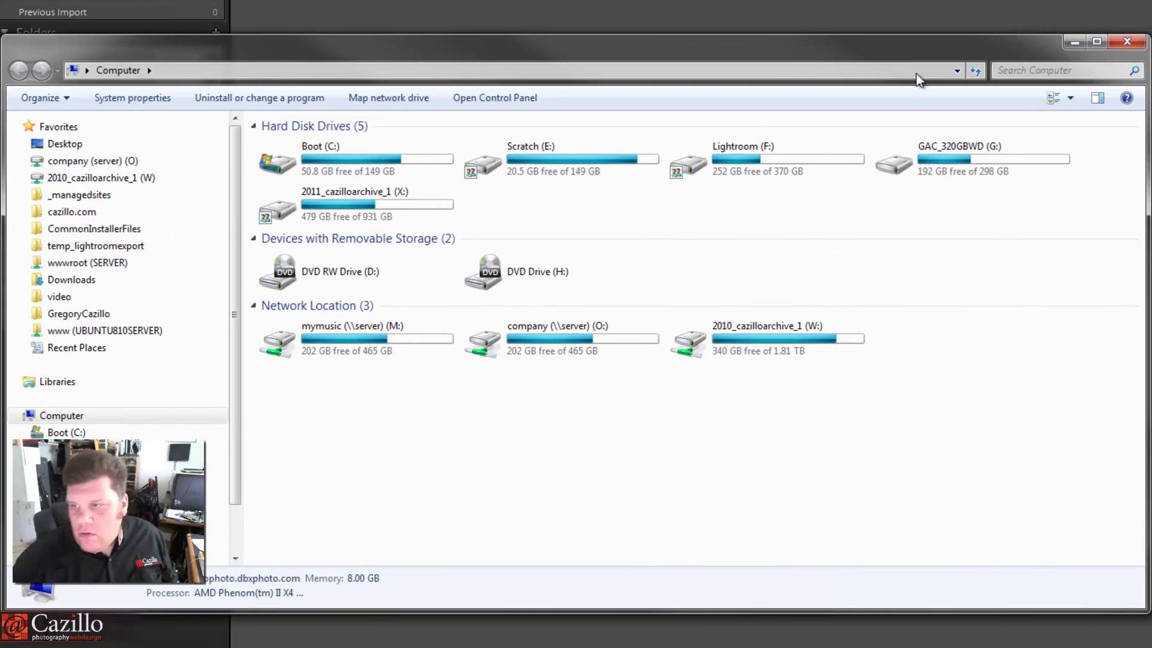
double_click(967, 149)
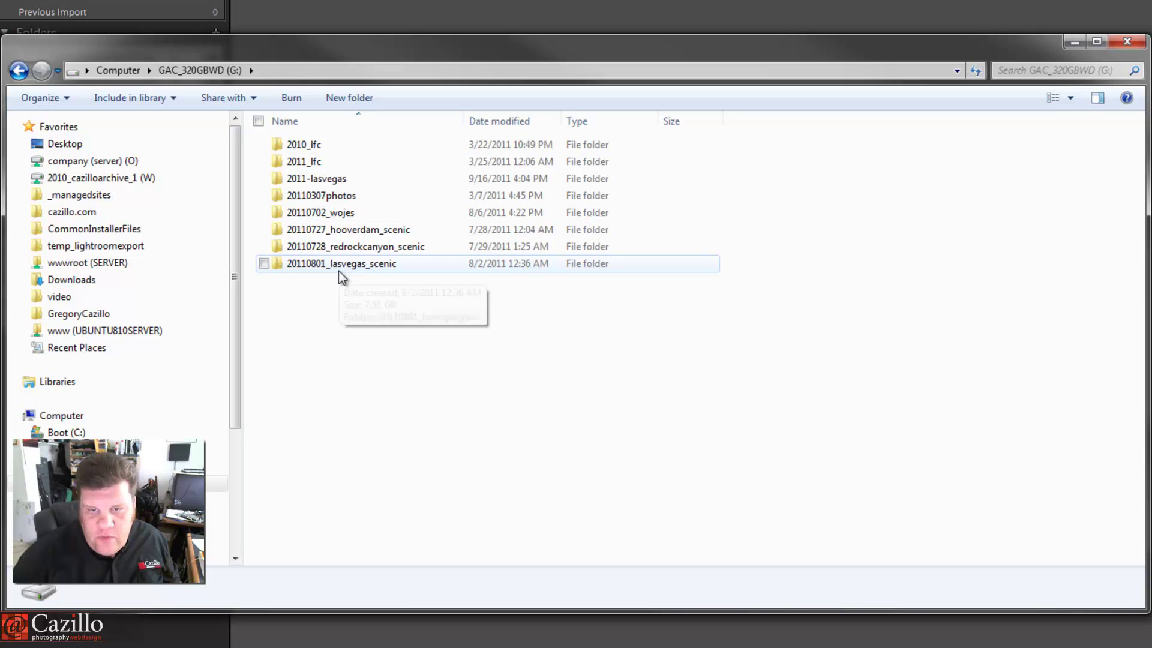
double_click(333, 181)
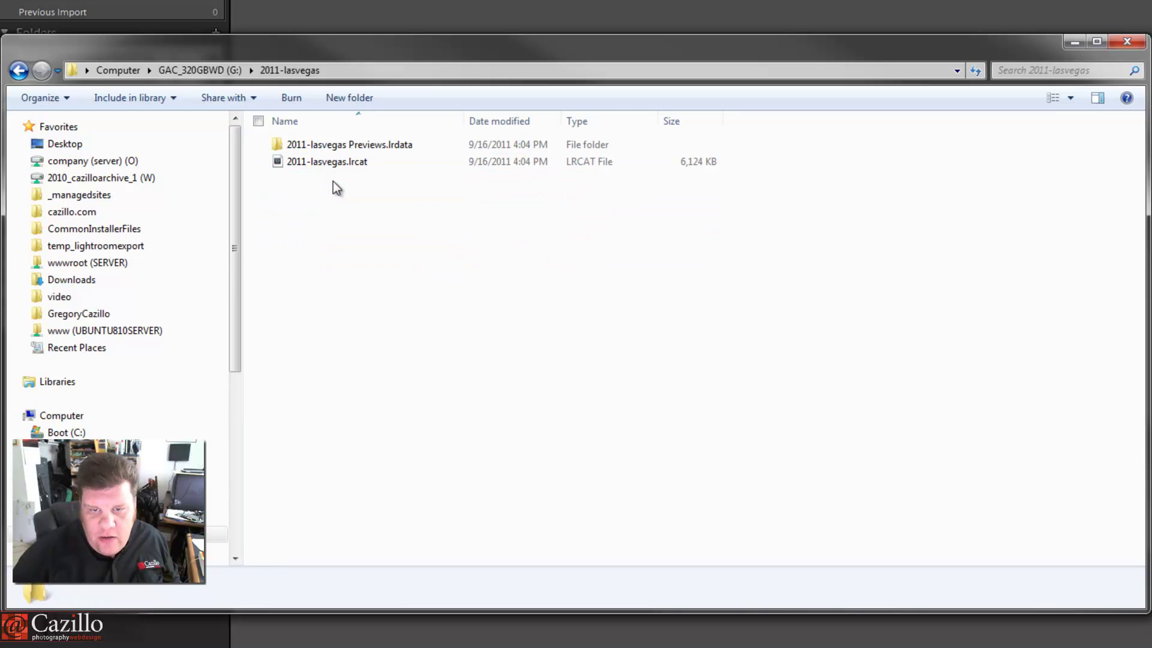
Return to G: and point out the hooverdam, redrockcanyon and lasvegas scenic folders.
click(18, 71)
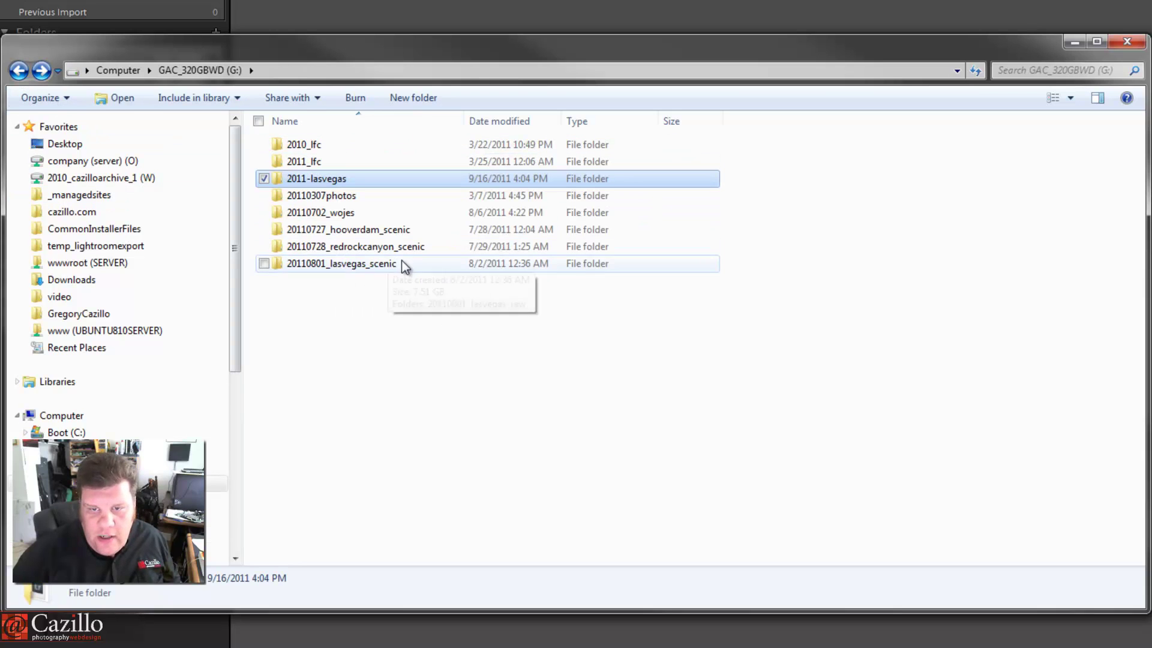
click(356, 229)
click(356, 246)
click(357, 262)
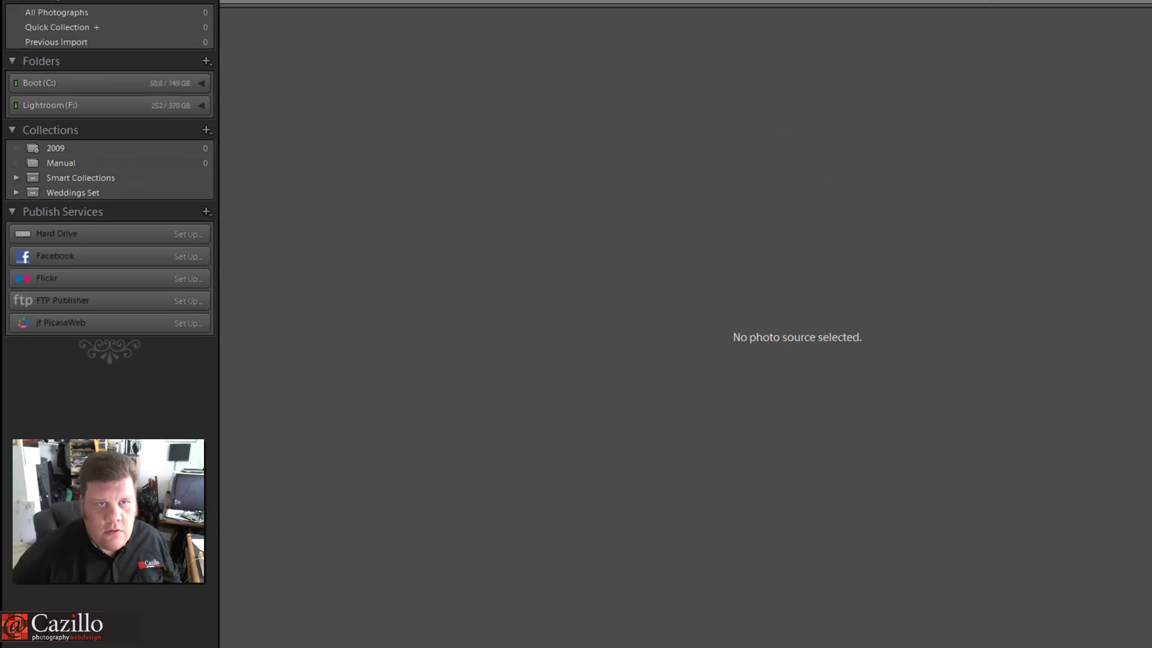
Import from Catalog, pasting the G:\2011-lasvegas path and choosing 2011-lasvegas.lrcat.
click(14, 24)
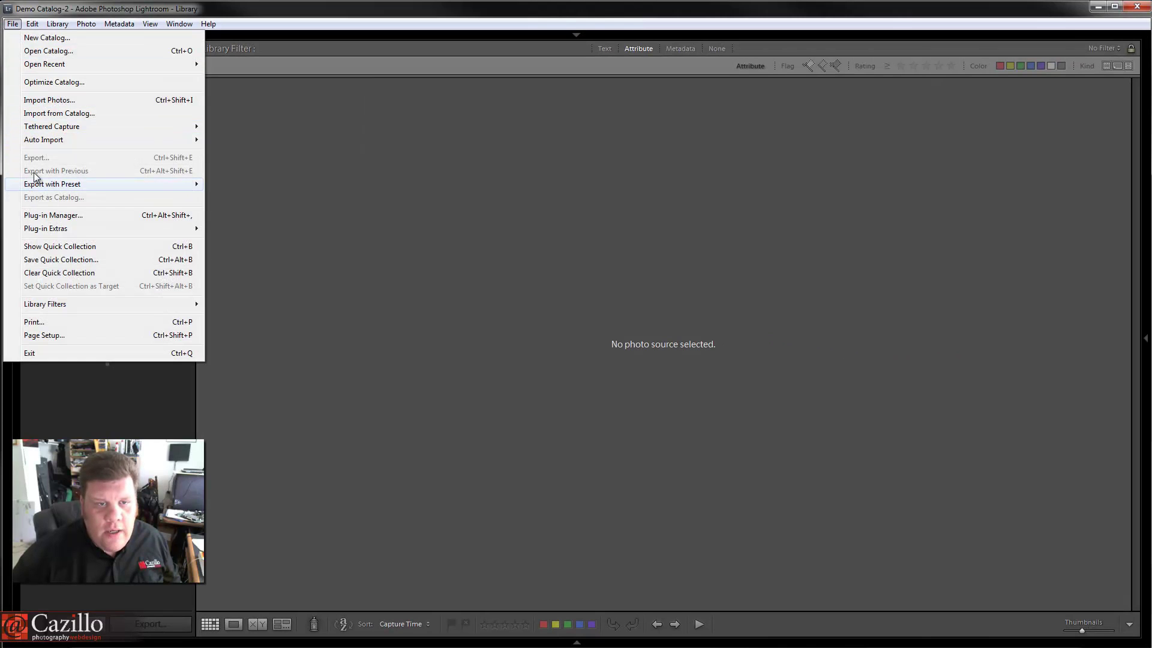
click(89, 113)
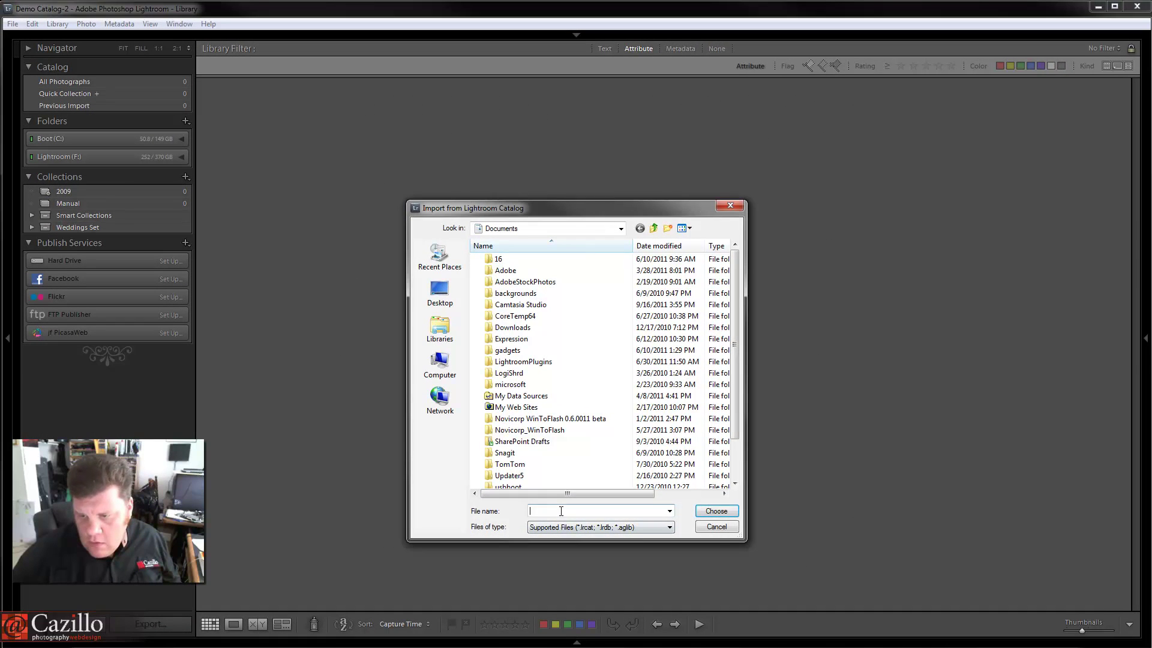
click(551, 533)
text(G:\2011-lasvegas)
key(Return)
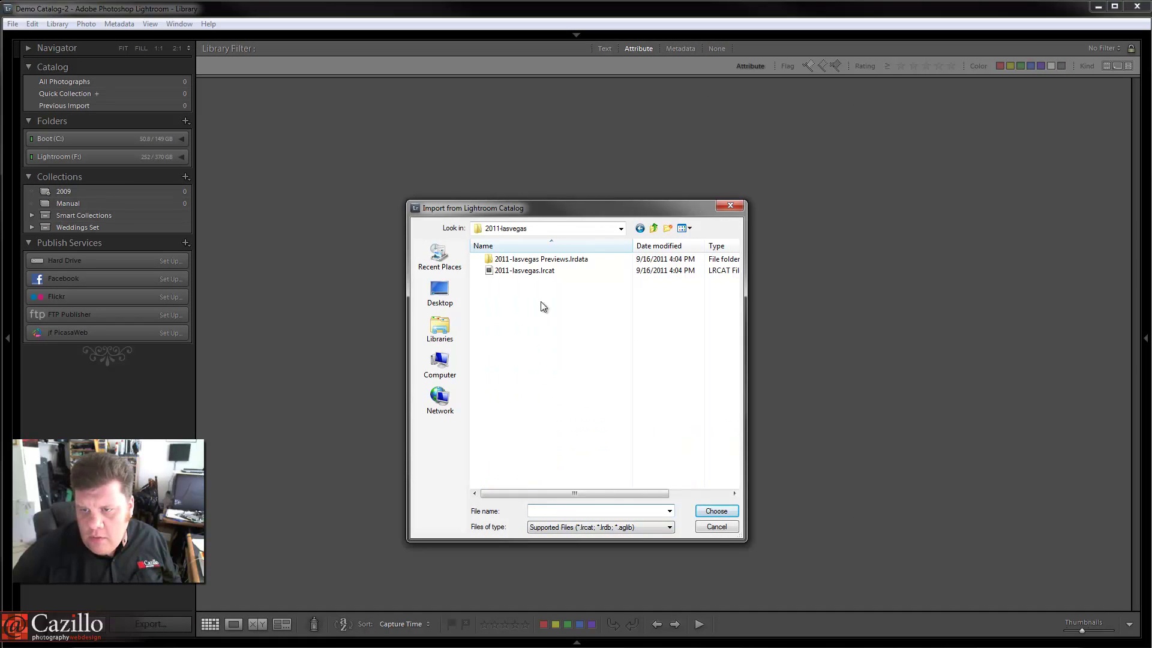
double_click(543, 272)
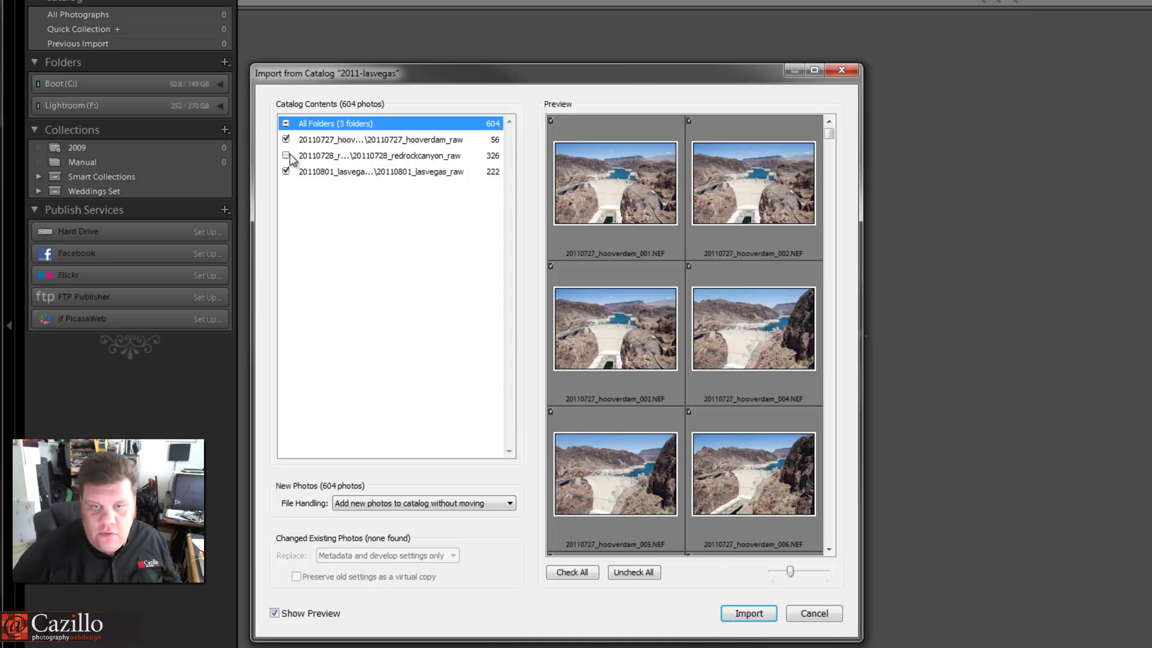
Preview 20110727_hooverdam_003.NEF in the import dialog, then bring up Explorer's Computer view.
click(650, 356)
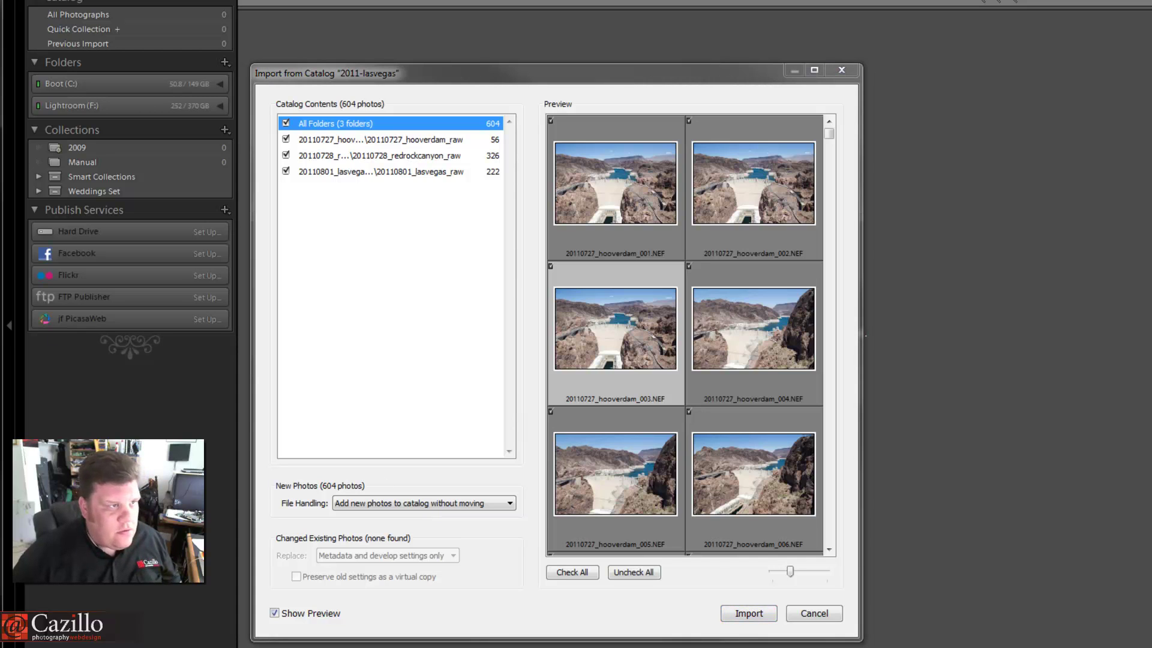
key(super+e)
Review the X: drive's folders, such as 20110116_bridalshow_event, then close Explorer.
click(843, 303)
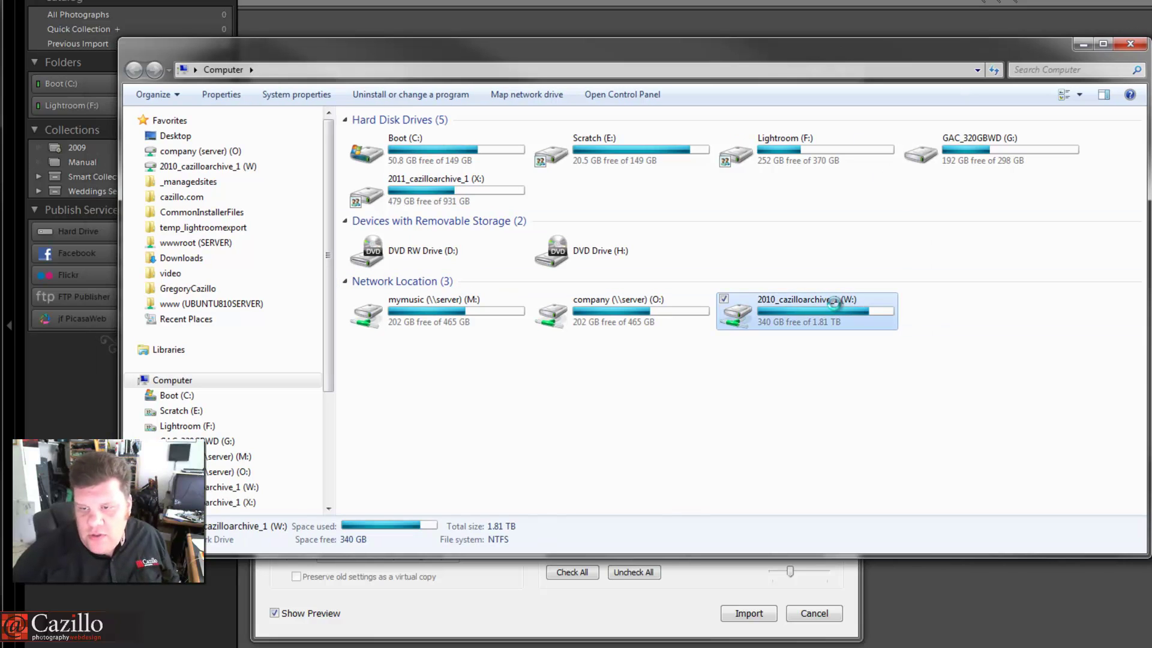
double_click(488, 198)
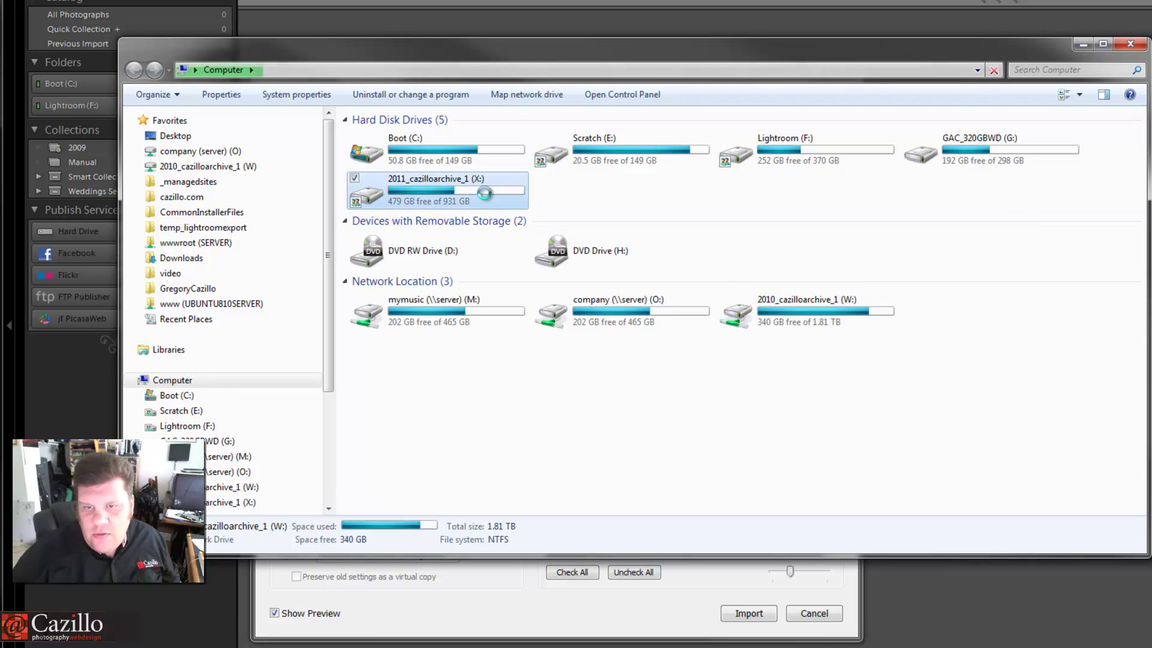
click(473, 227)
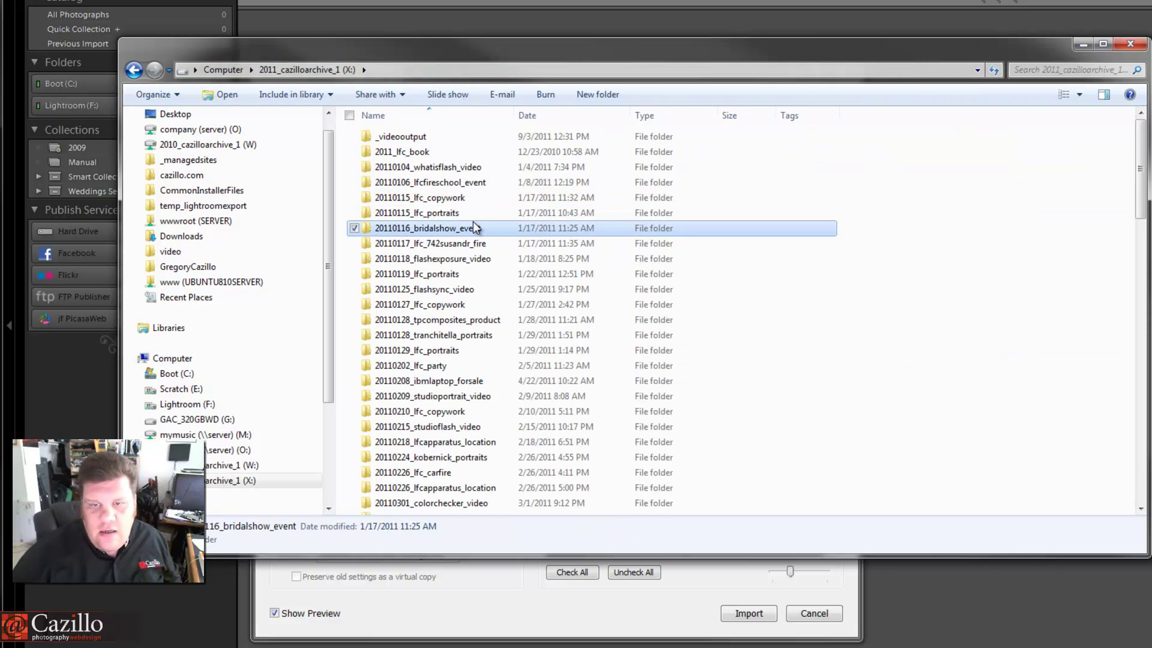
scroll(473, 226, down, 6)
scroll(448, 249, down, 15)
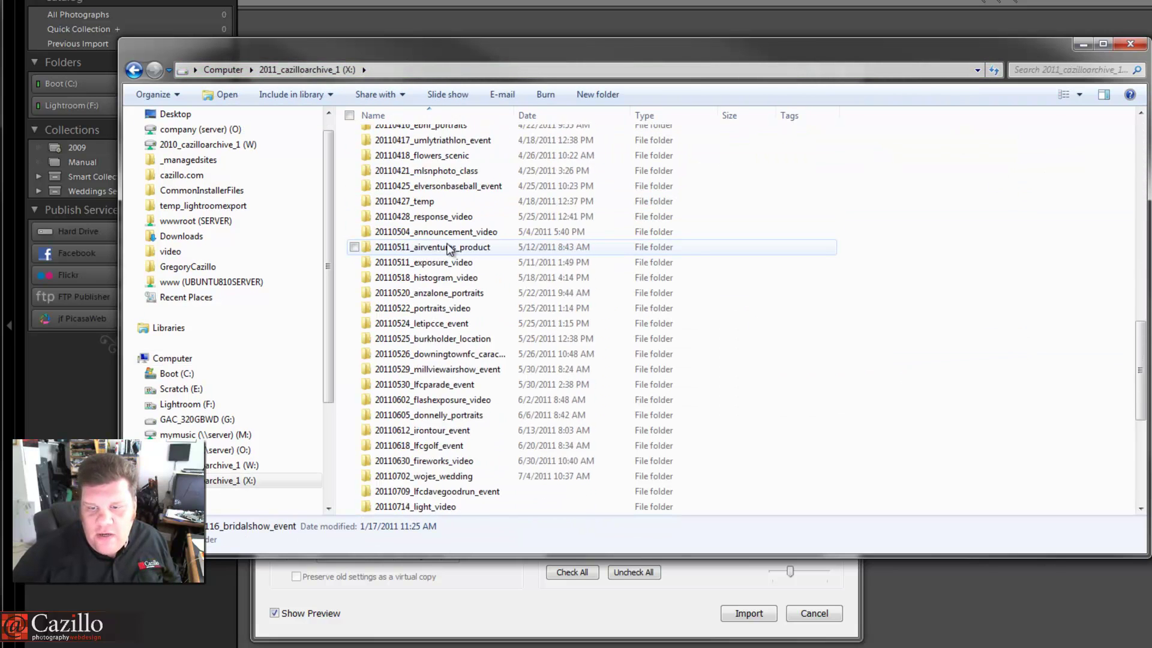
scroll(452, 266, up, 20)
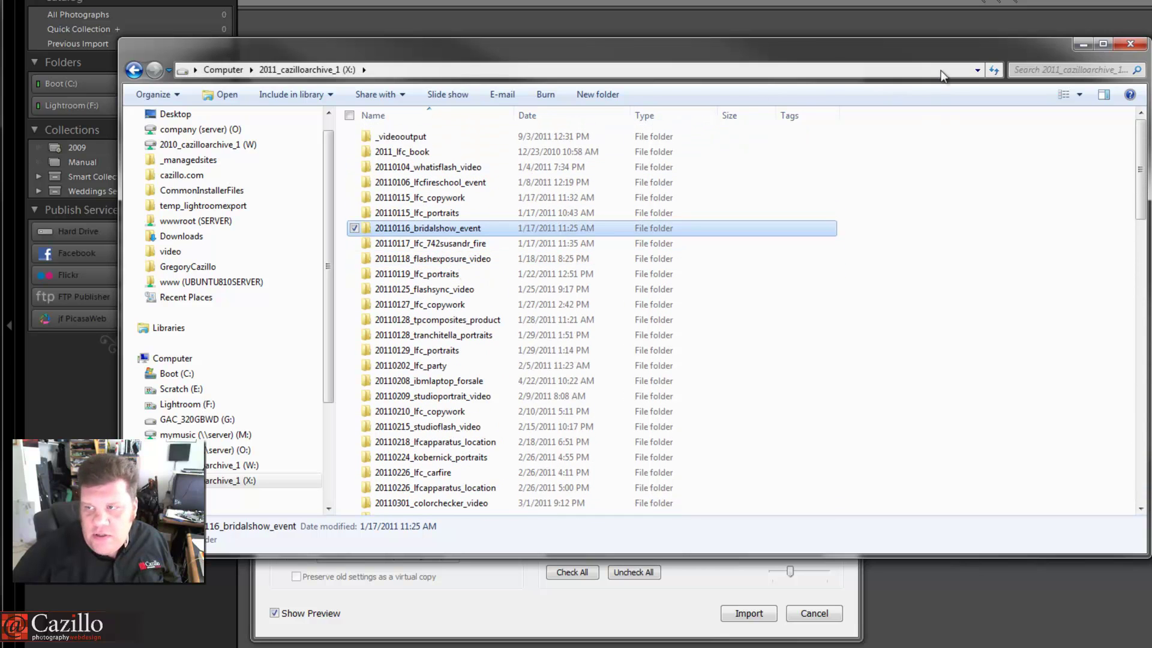
click(1130, 43)
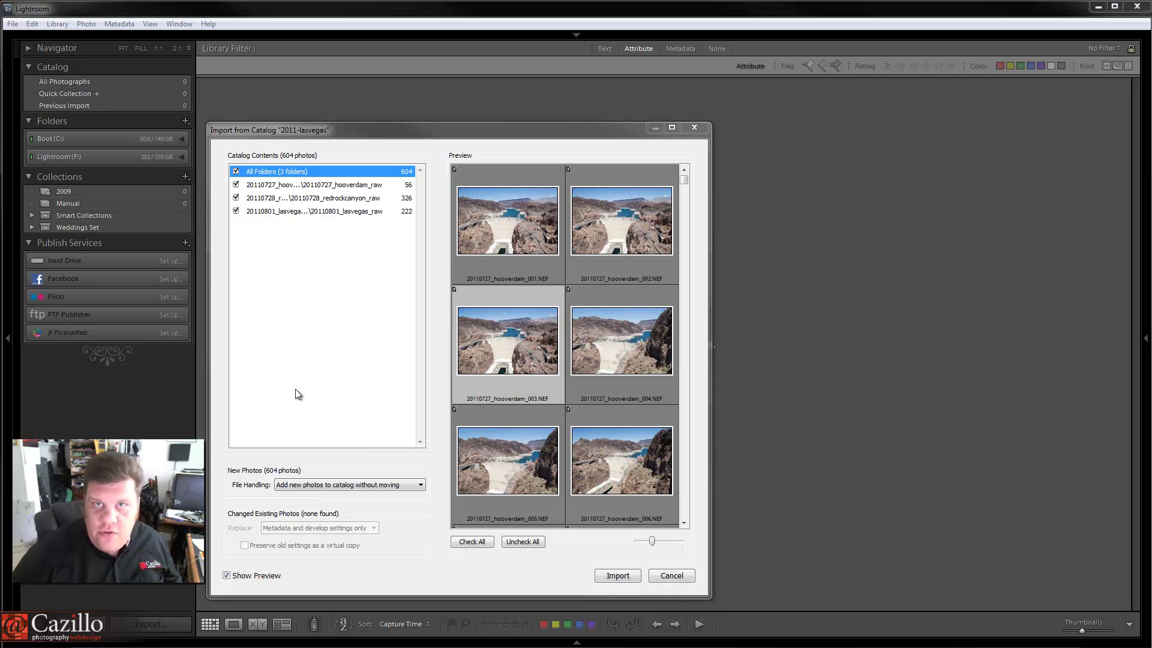
click(320, 486)
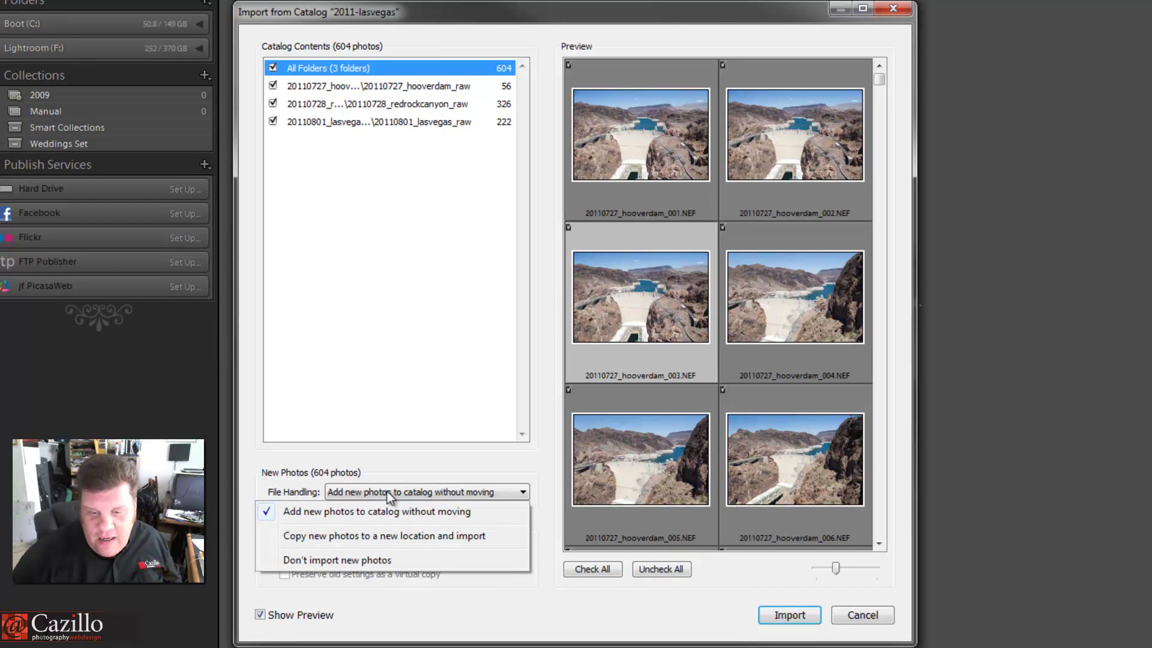
click(370, 536)
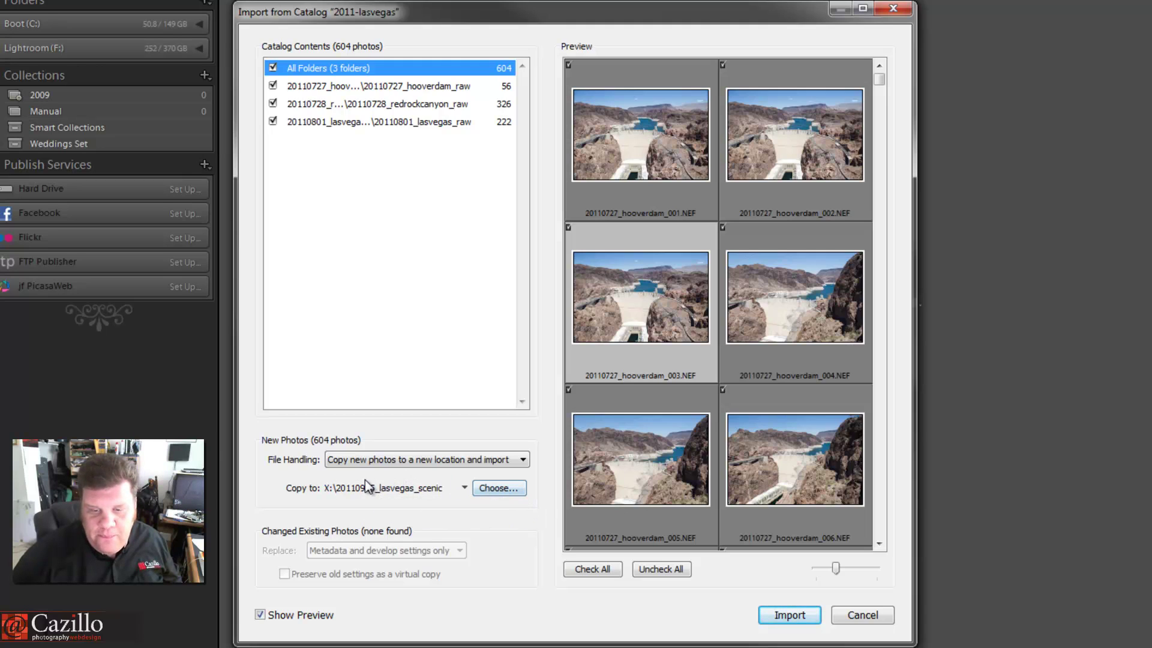
click(497, 487)
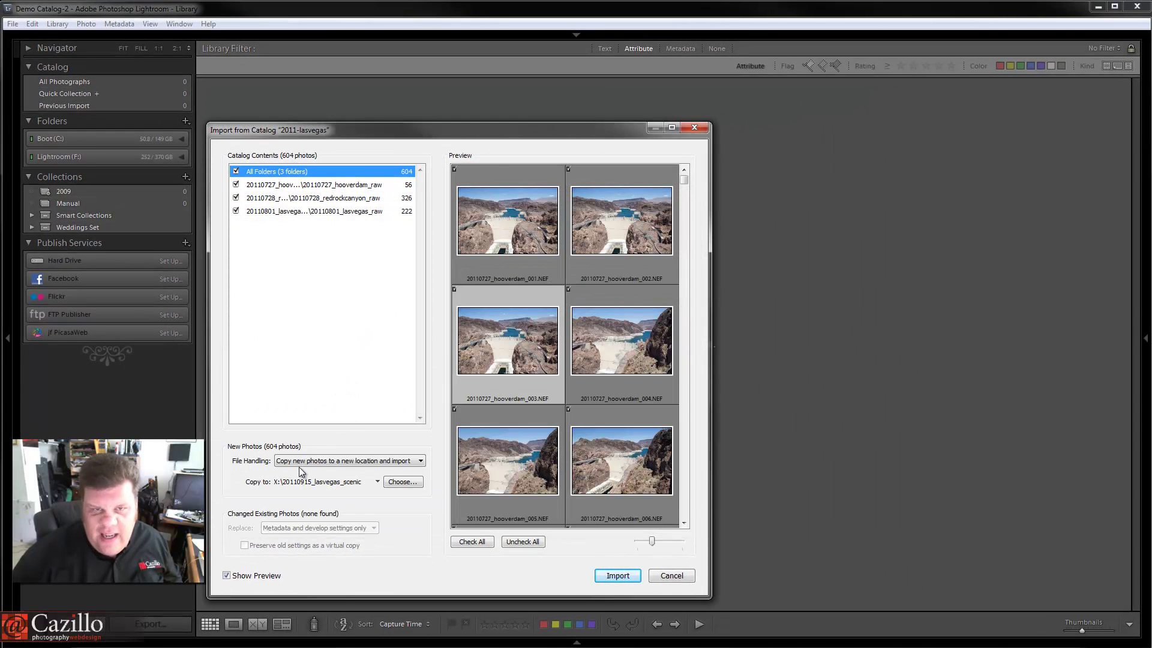
click(299, 466)
click(309, 474)
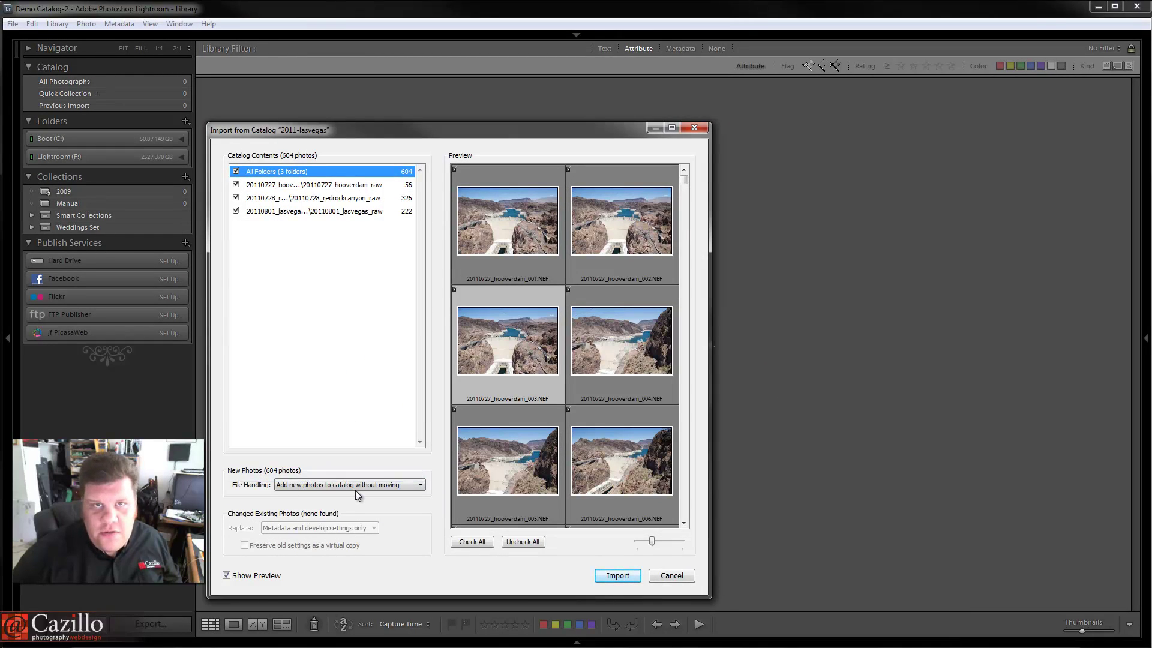
Import the 604 Las Vegas photos, switch to Expanded Cells view, and select GCS_6518.
click(614, 575)
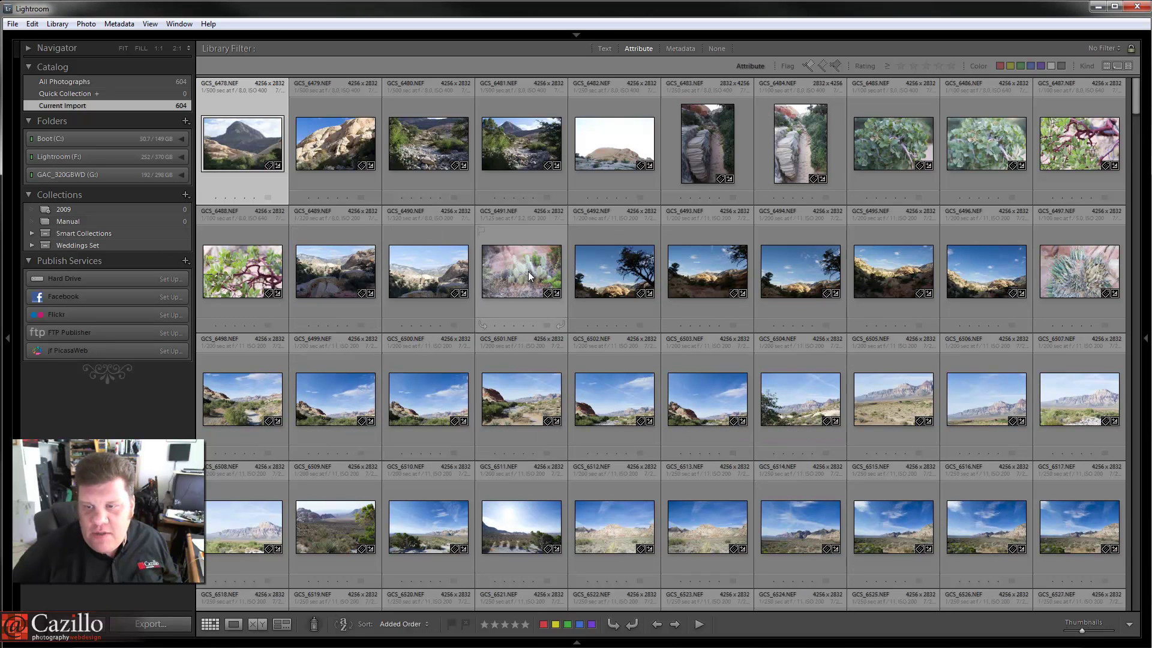
scroll(528, 271, down, 10)
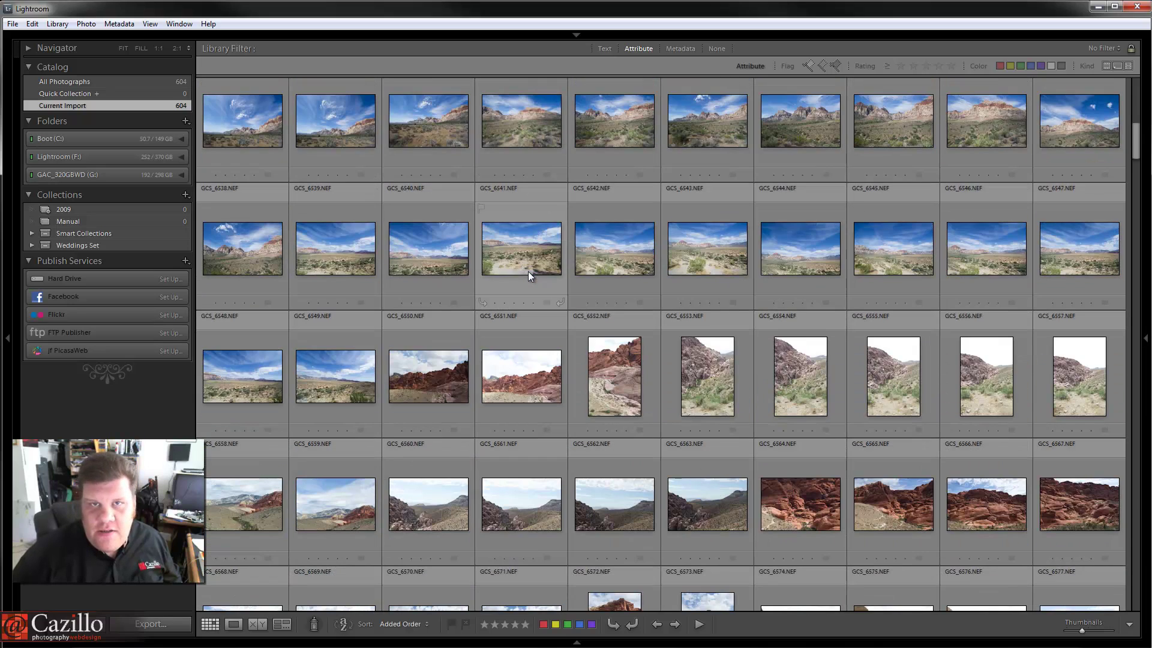
key(j)
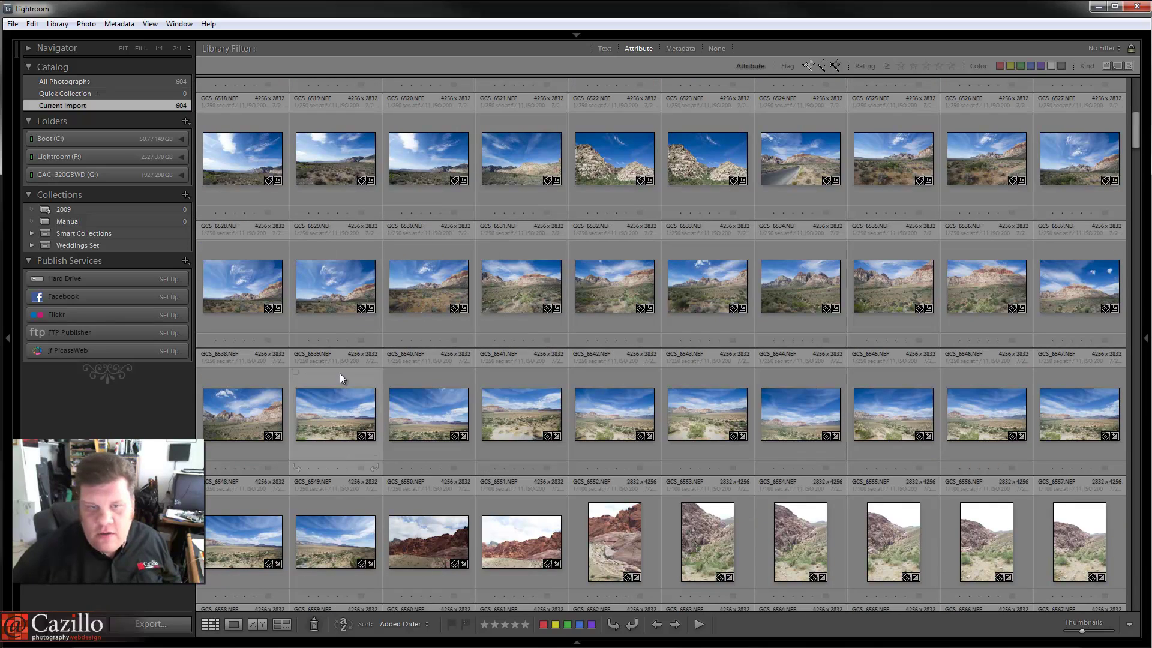
click(243, 149)
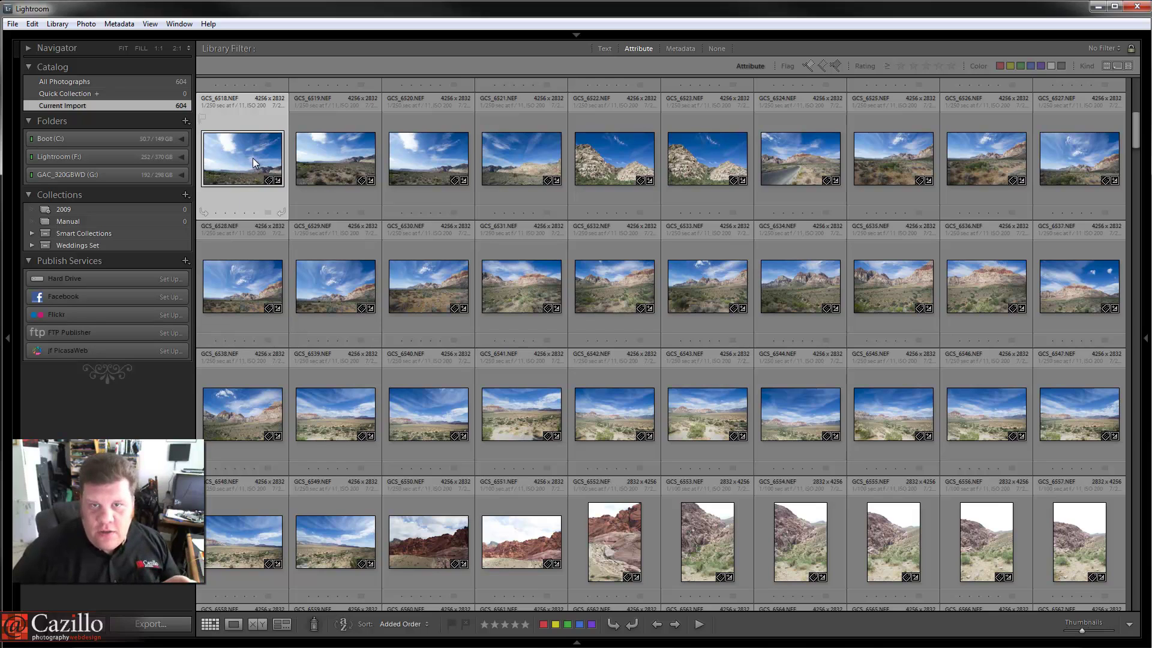
click(13, 24)
mouse_move(31, 26)
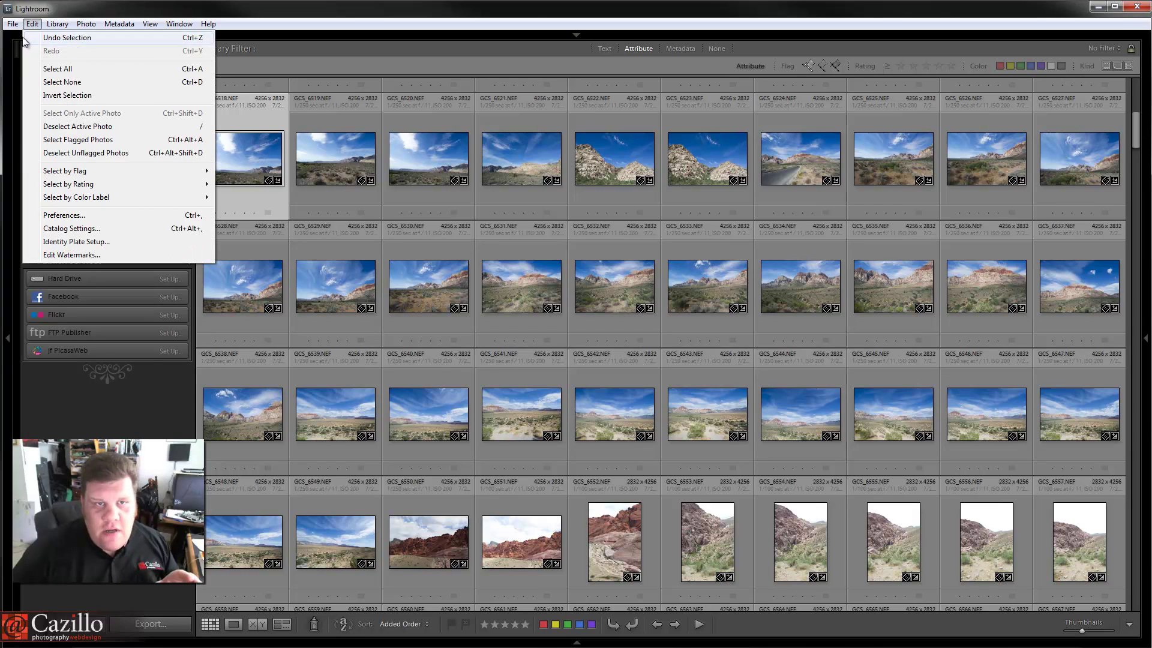
mouse_move(81, 64)
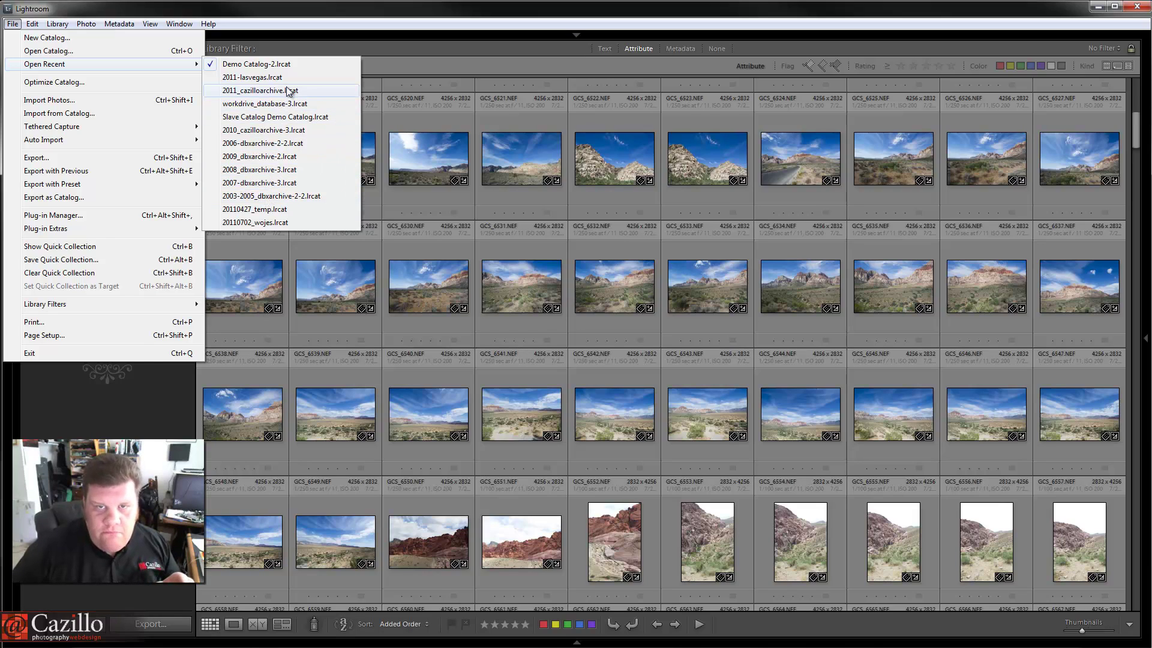
click(278, 5)
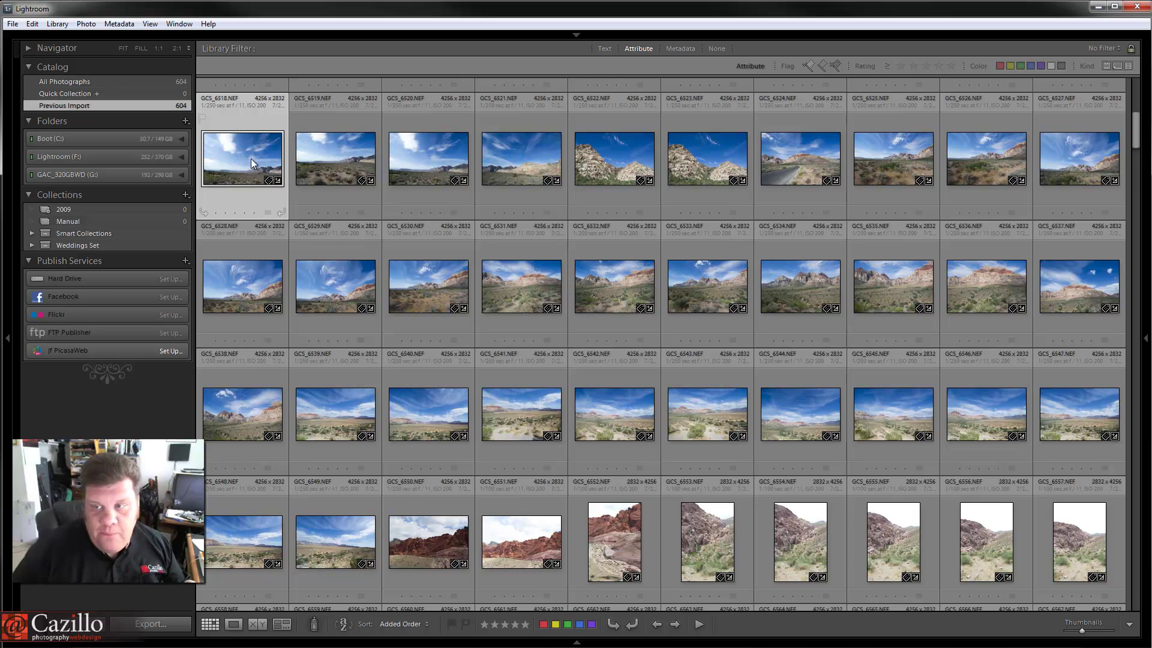
click(626, 140)
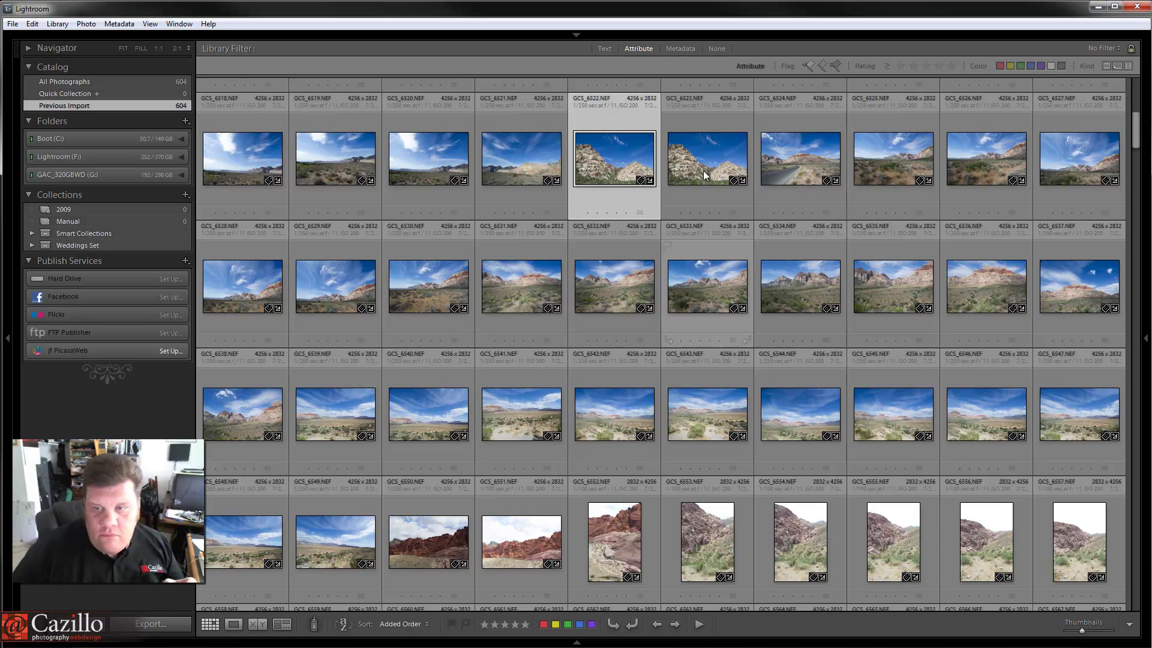
Select the eight photos GCS_6528 through GCS_6535 for export as a catalog.
click(262, 285)
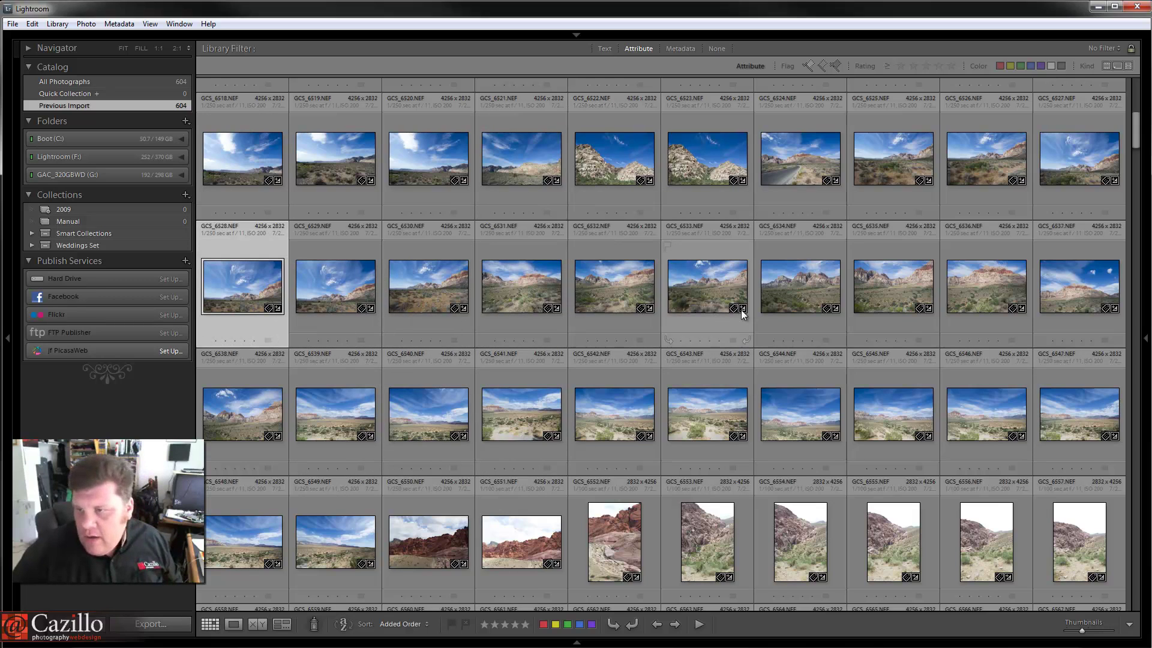
shift+click(883, 289)
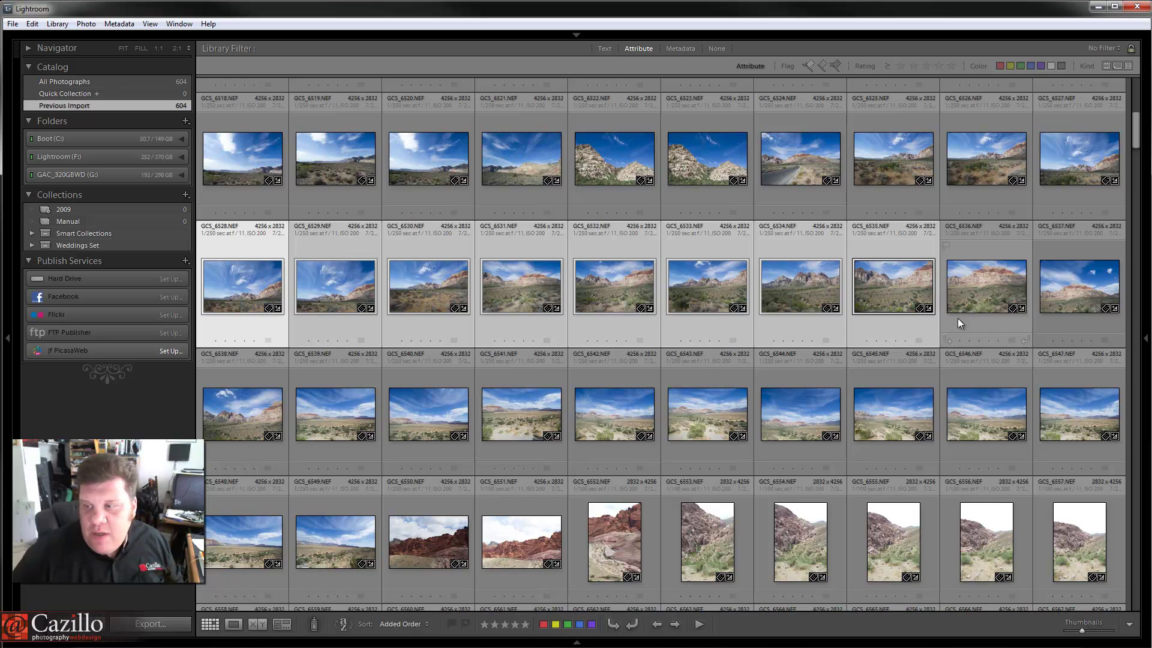
click(13, 24)
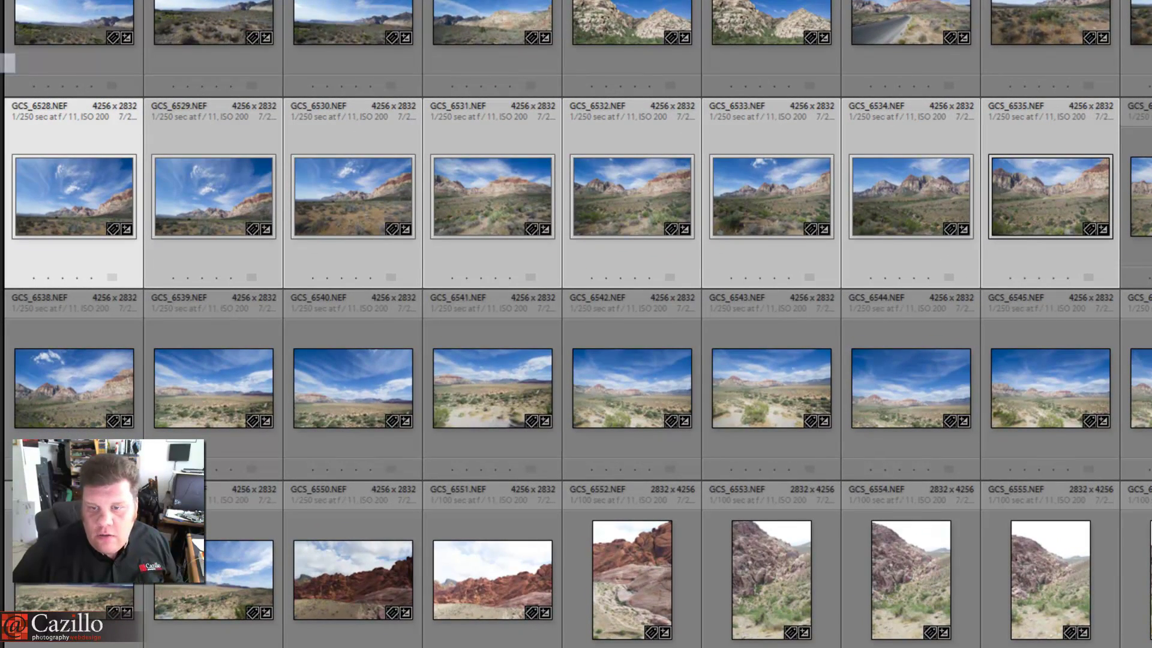
Export only the selected photos as a new catalog named clientname.
click(7, 63)
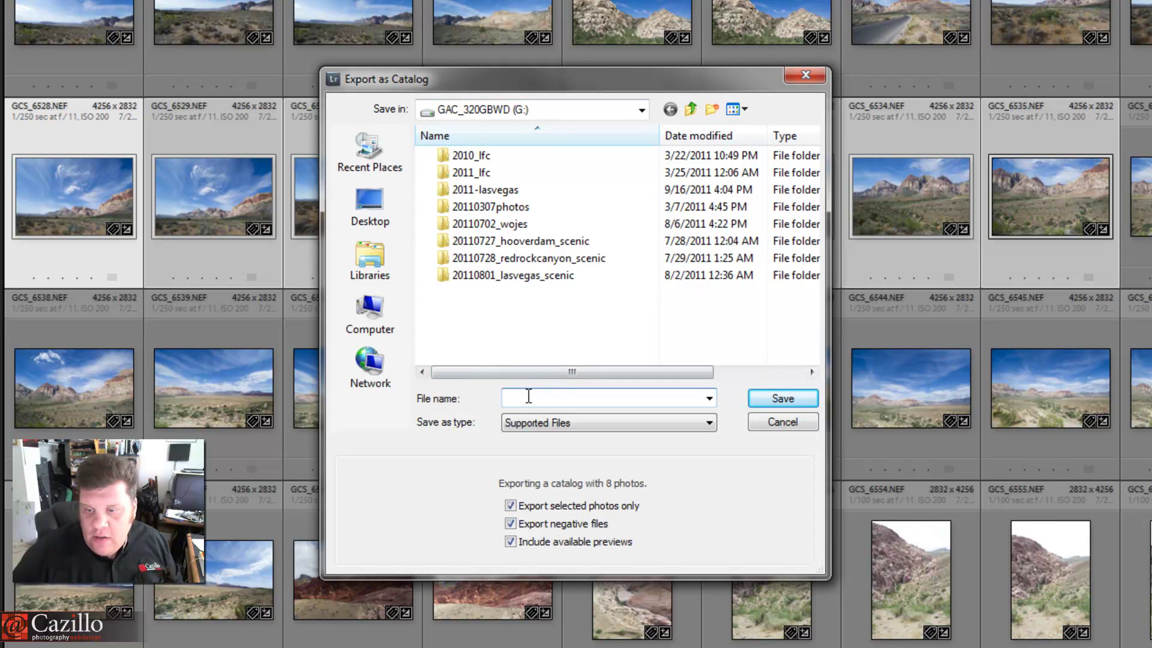
text(clied)
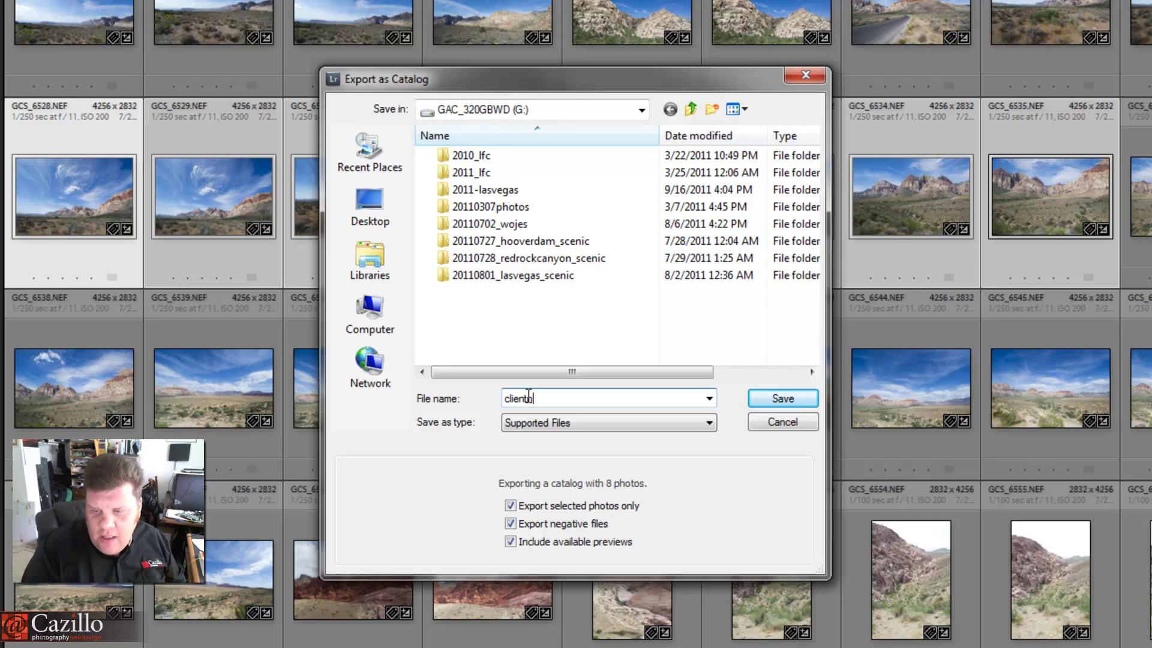
text(tname)
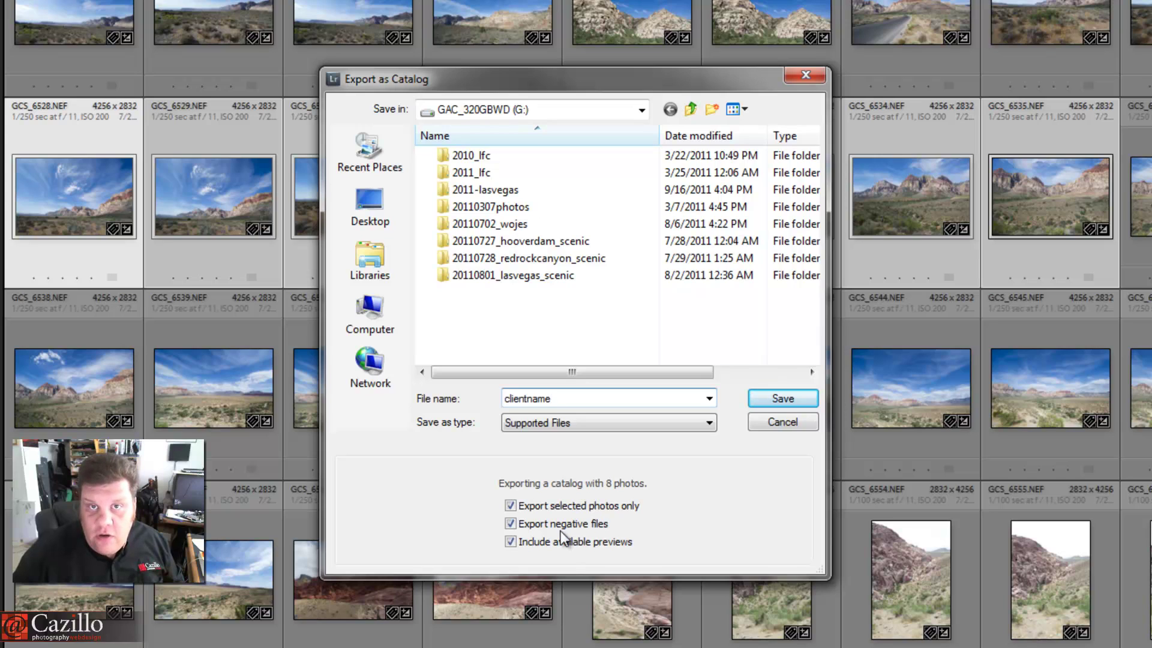
click(510, 505)
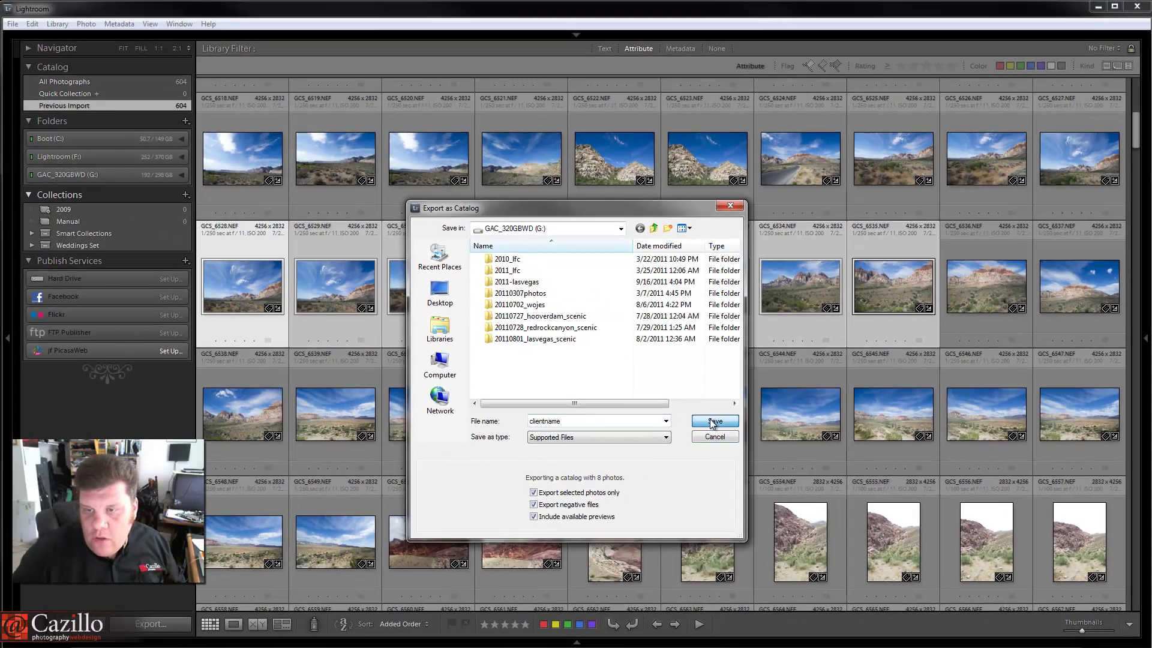
click(743, 410)
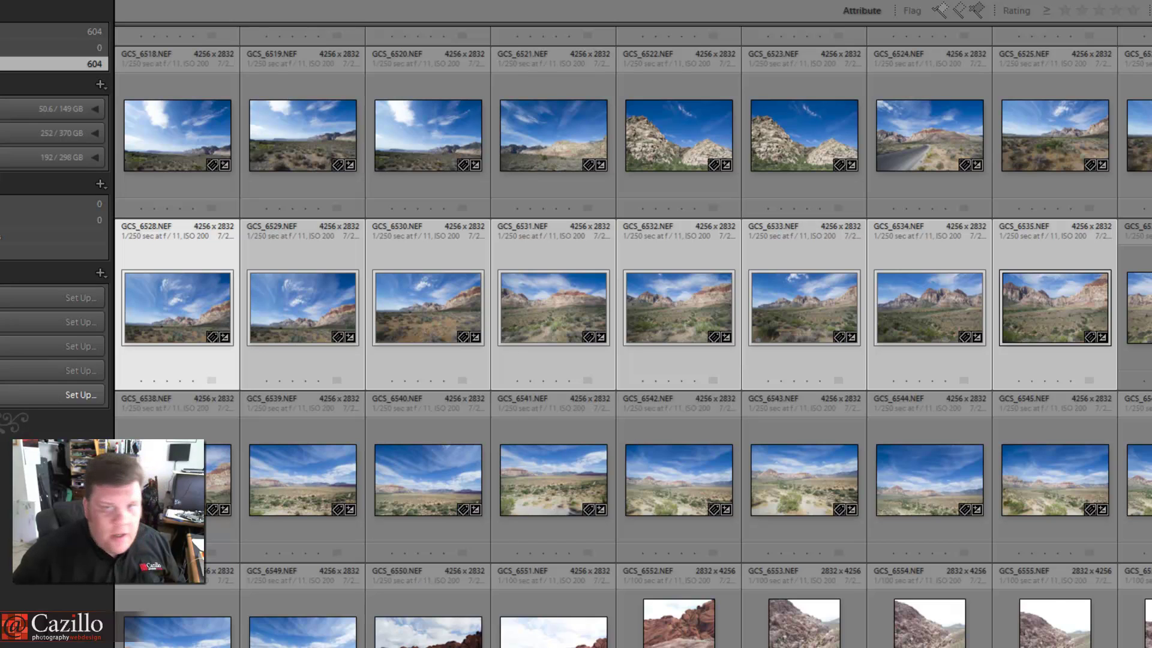
In Explorer, browse into clientname > 20110801_lasvegas_scenic > 20110801_lasvegas_raw.
key(alt+Tab)
double_click(319, 285)
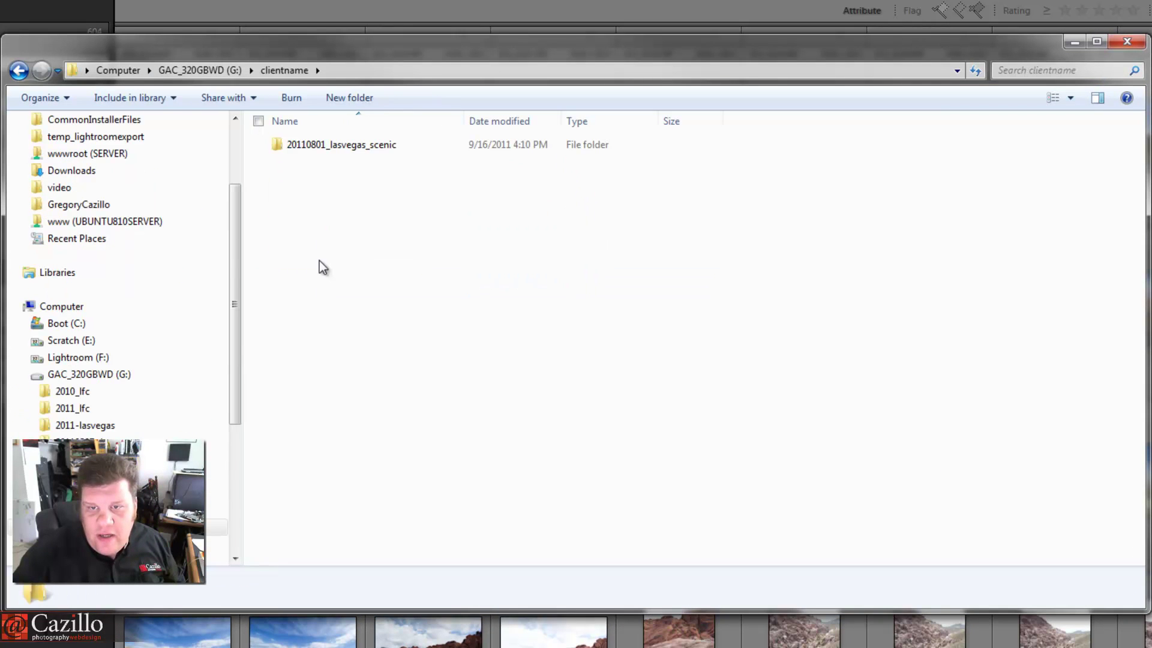
double_click(330, 151)
double_click(329, 153)
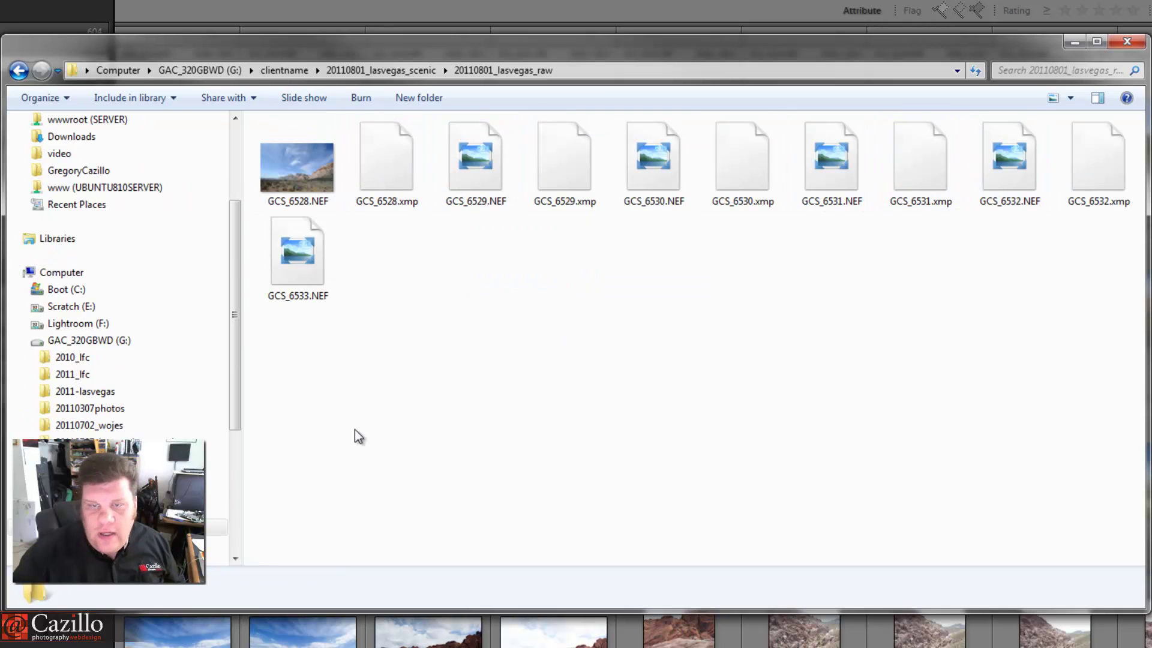
Inspect the exported NEF and xmp files from GCS_6528 through GCS_6532.
click(318, 174)
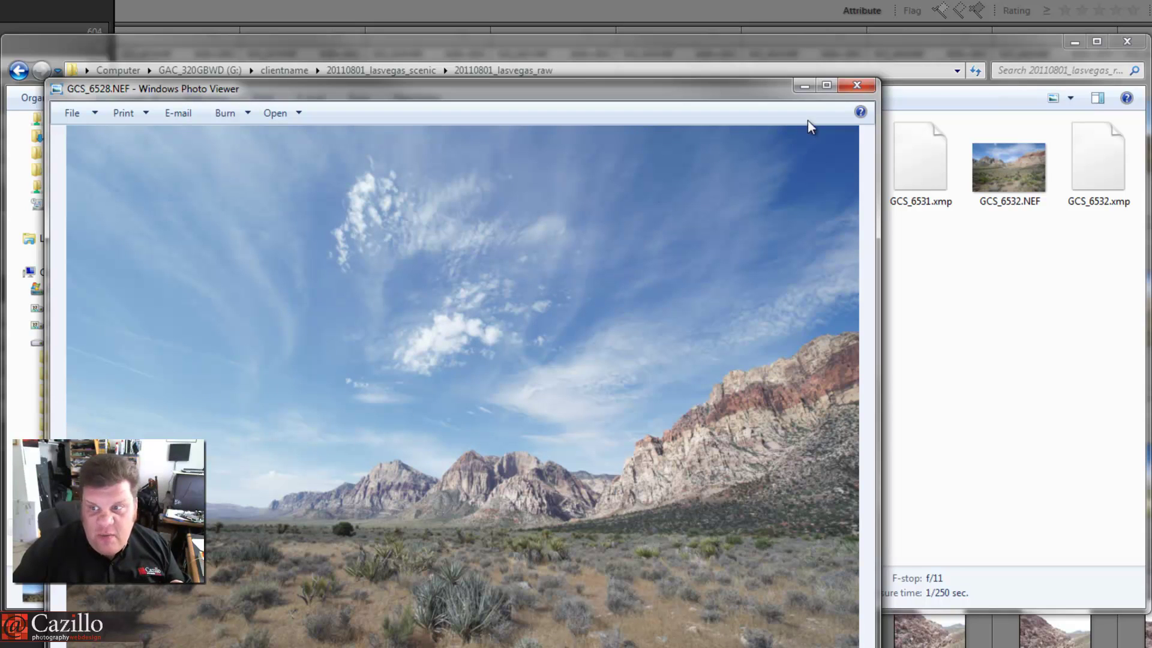
click(856, 86)
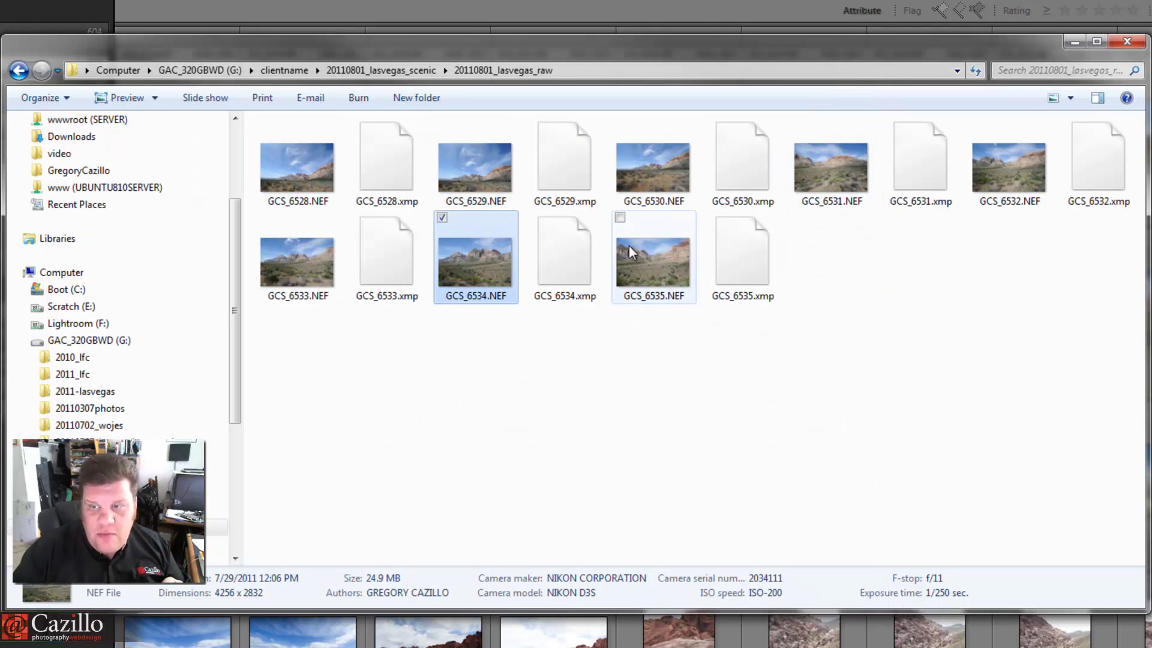
click(654, 153)
click(880, 165)
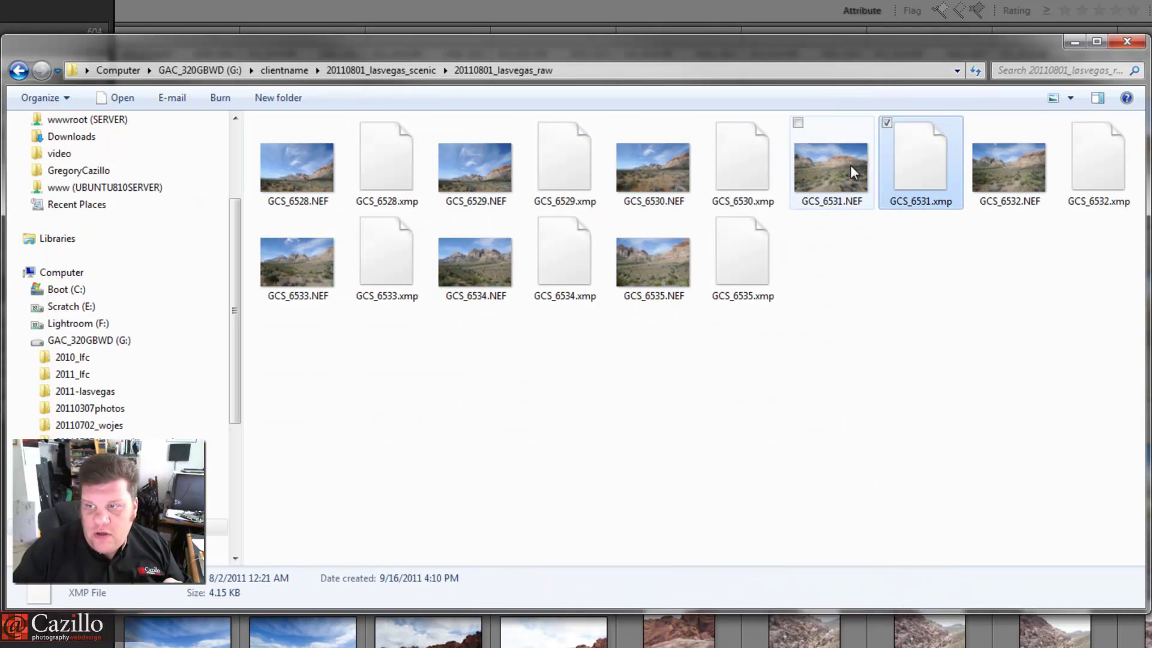
click(850, 164)
click(1024, 162)
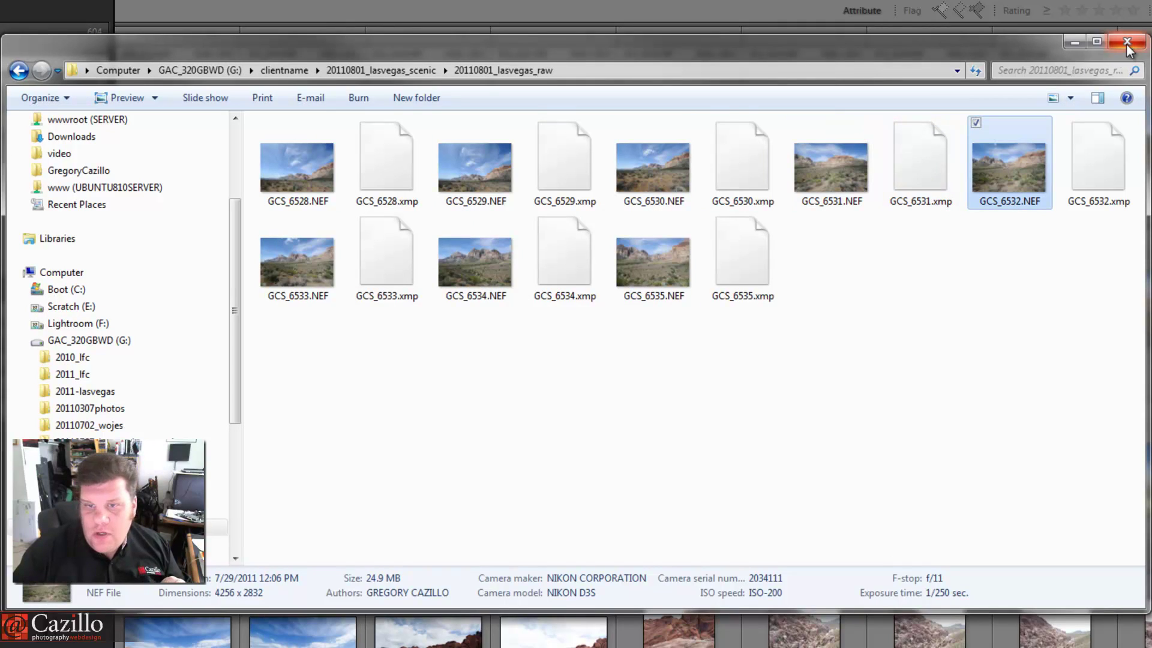
Go back up to the clientname folder and select clientname.lrcat.
click(29, 71)
click(28, 71)
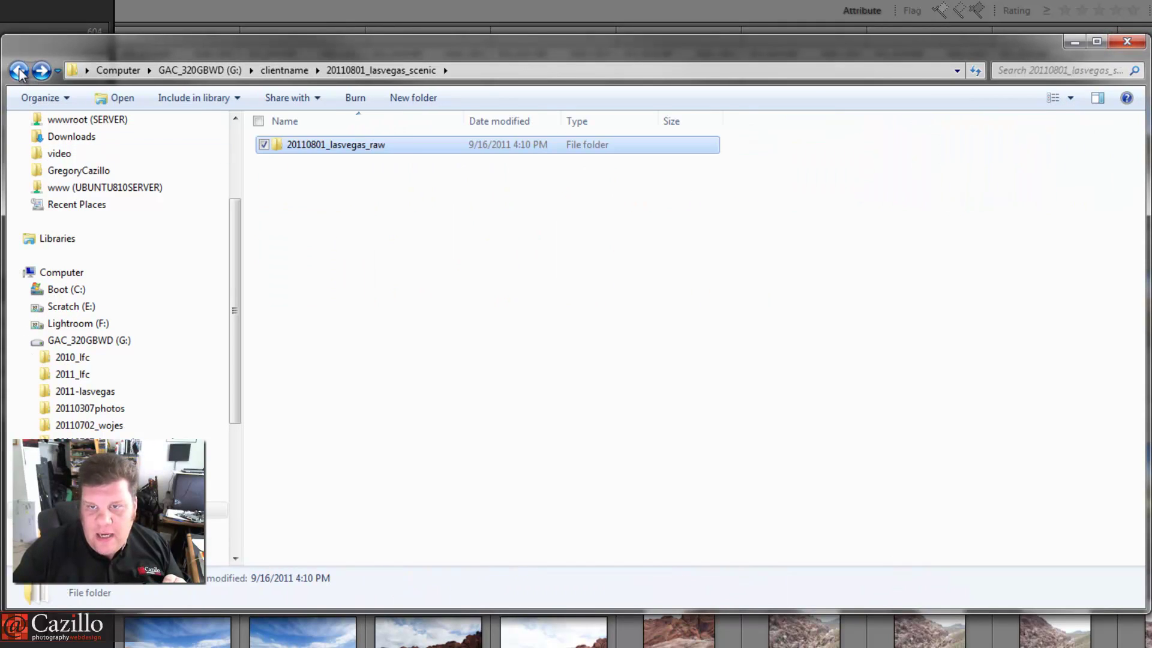
click(332, 180)
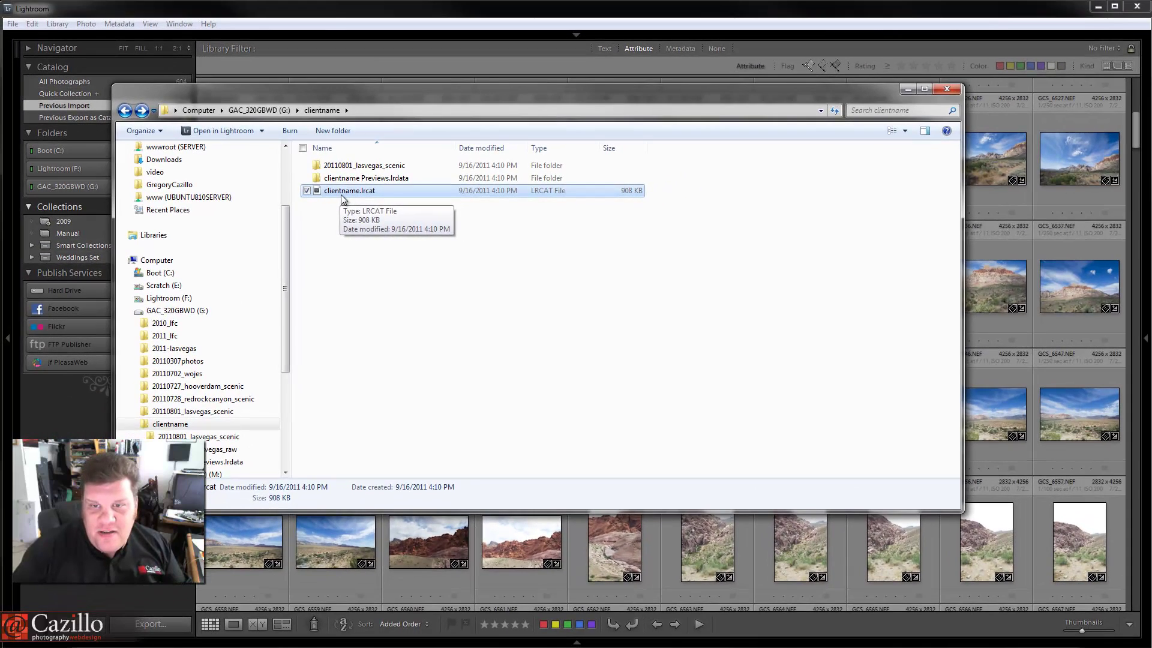
Open clientname.lrcat and apply the B&W Filter - Infrared preset from the thumbnail context menu.
double_click(342, 195)
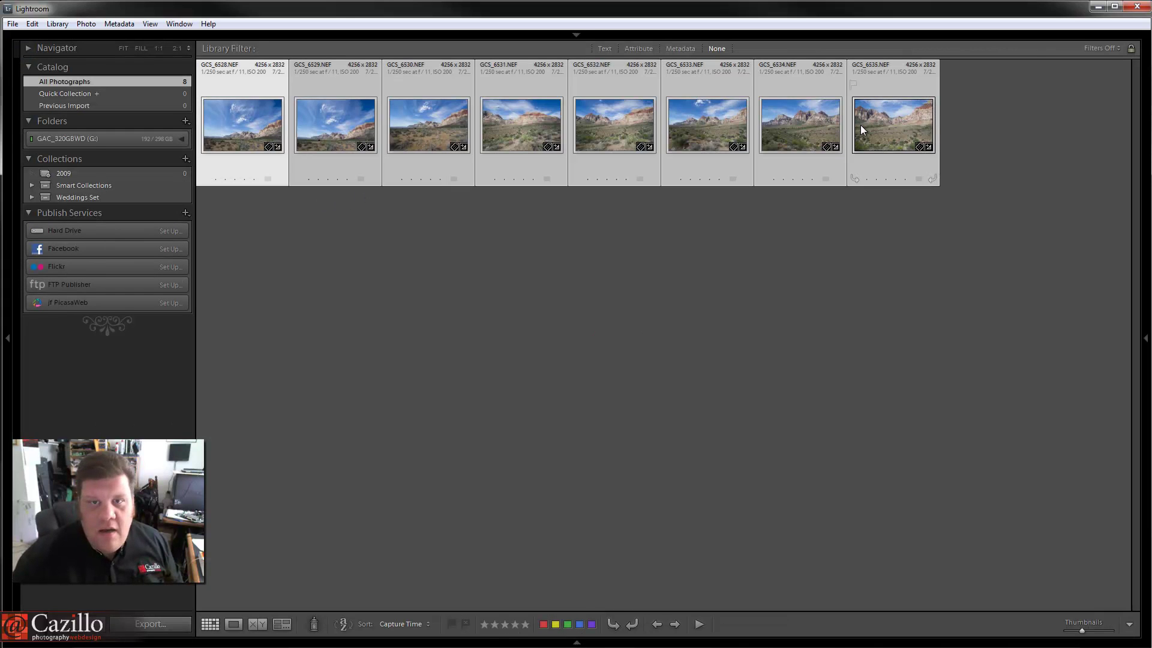
right_click(347, 127)
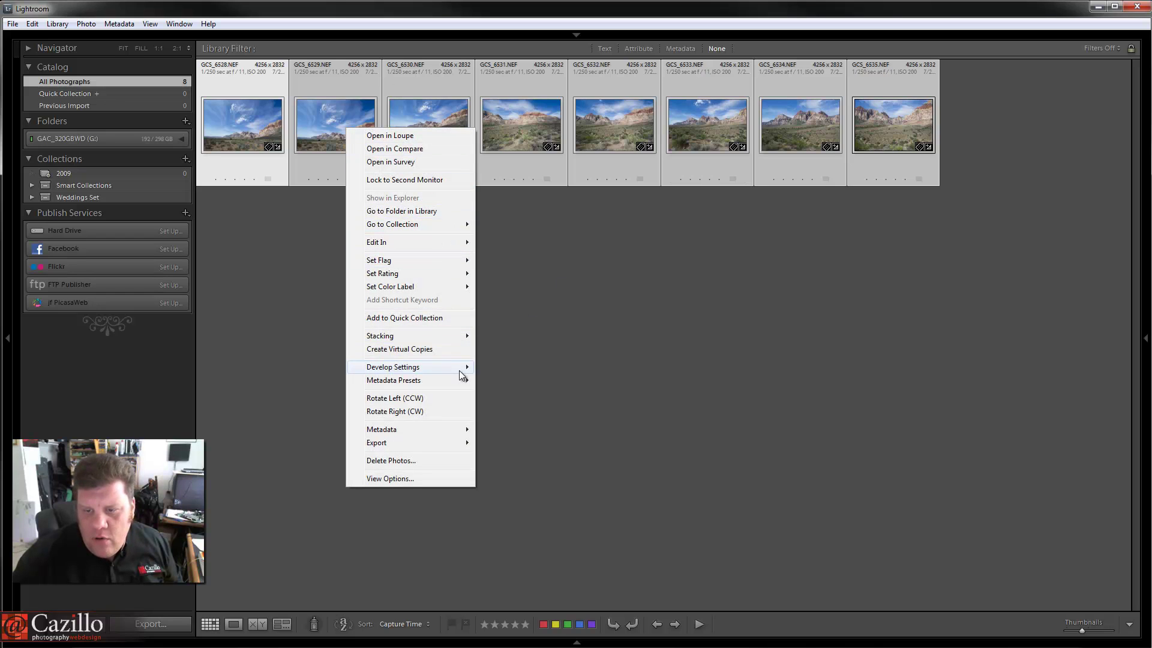
mouse_move(465, 368)
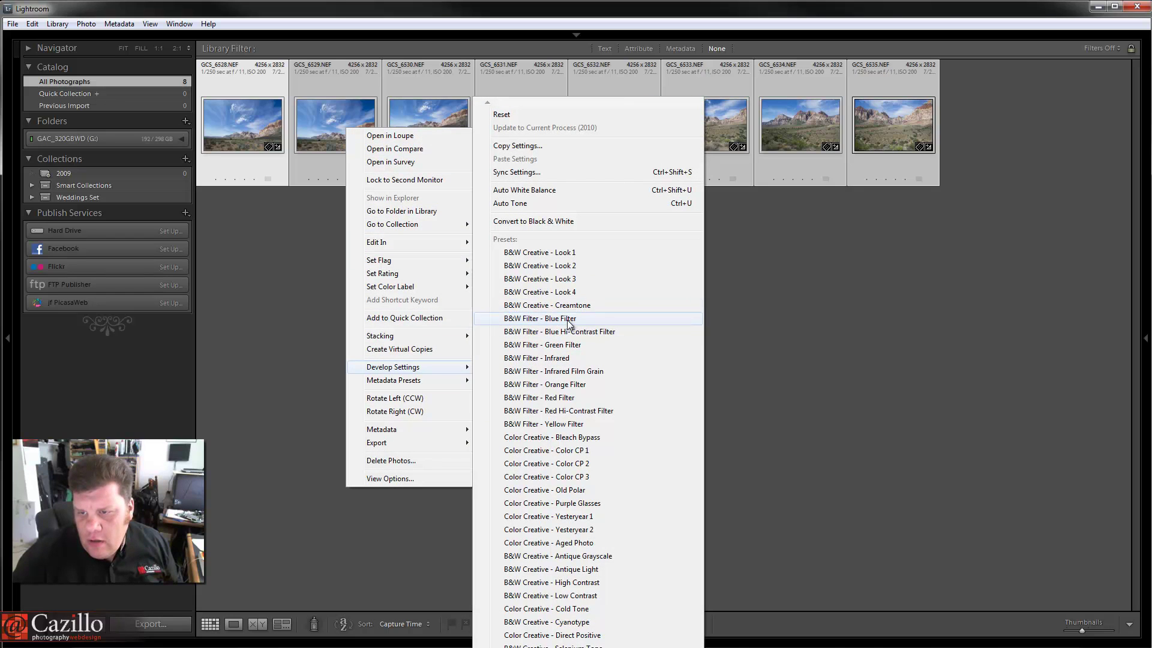
click(568, 357)
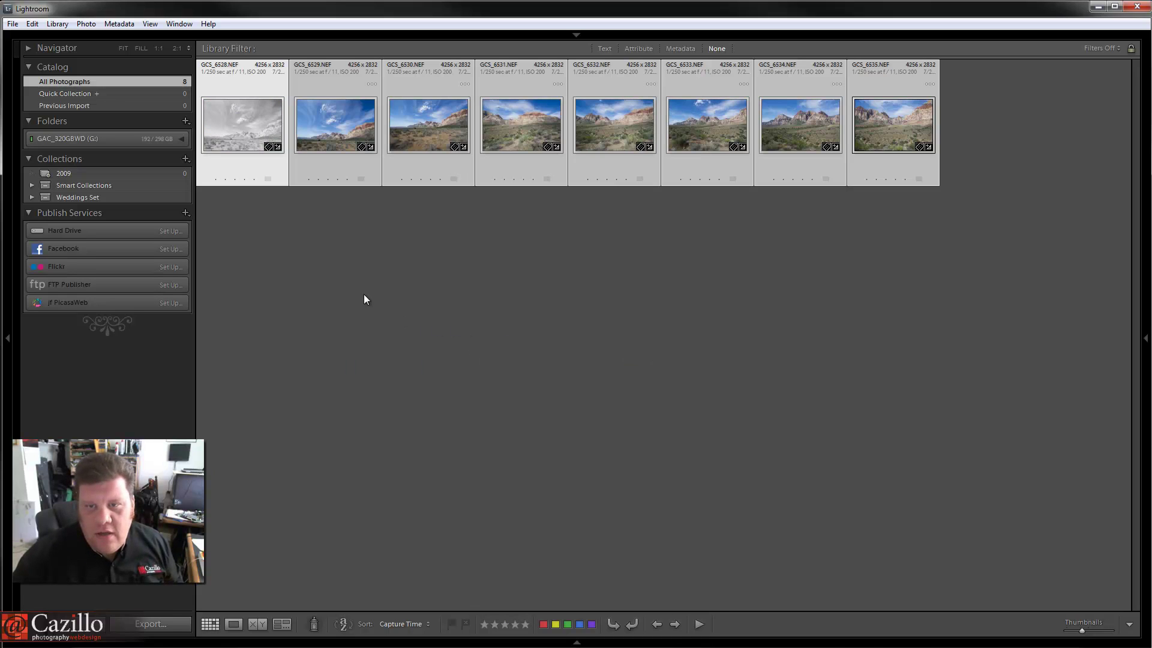
right_click(340, 129)
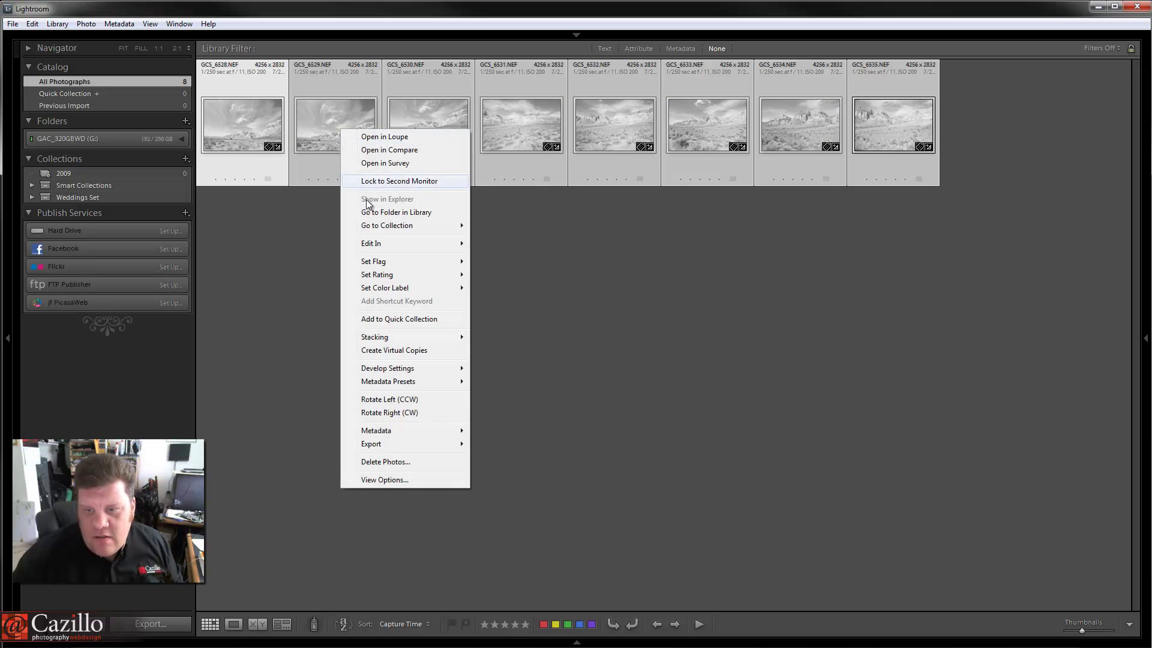
click(311, 5)
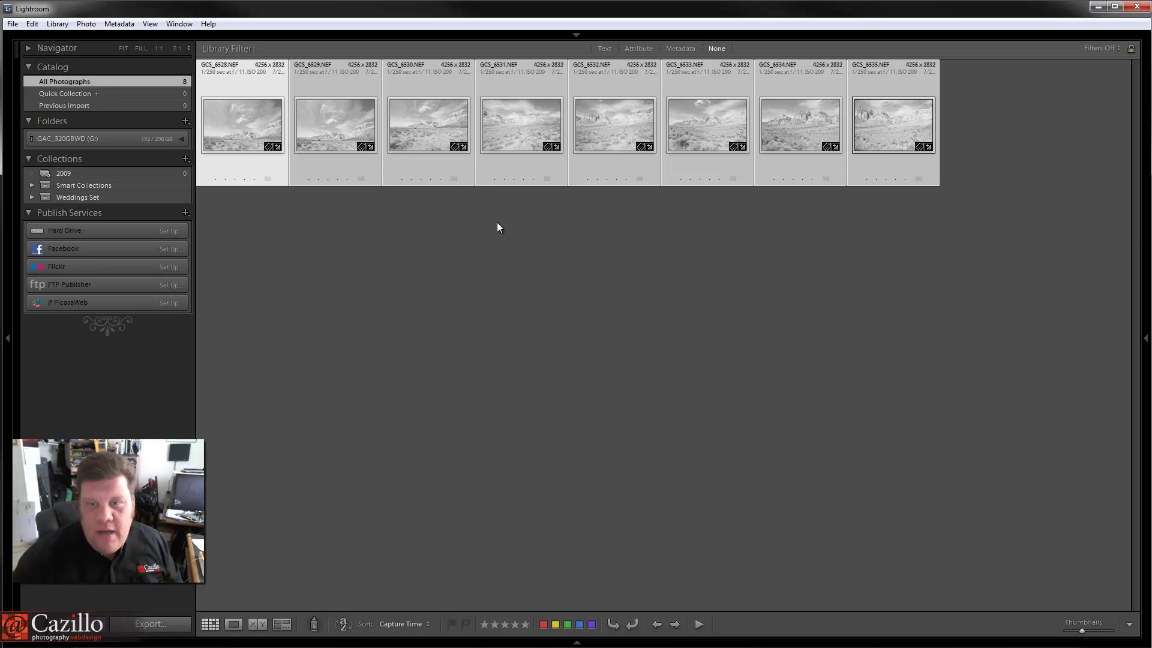
Give GCS_6532 a yellow colour label and GCS_6530 a blue colour label.
click(309, 178)
click(309, 188)
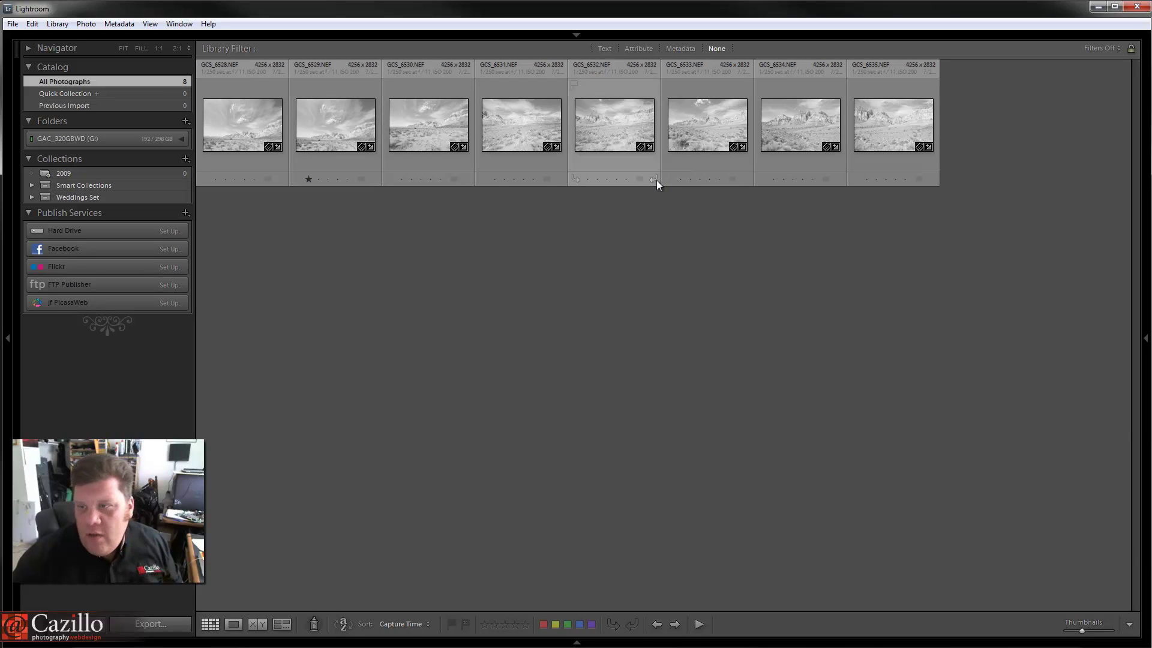
click(640, 179)
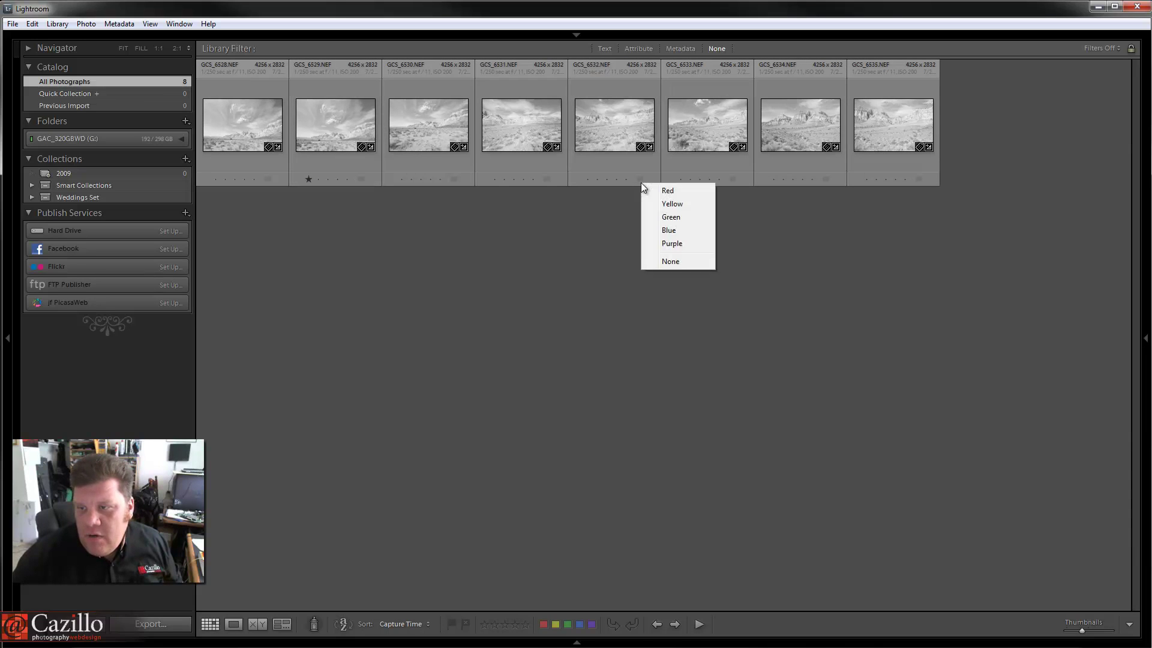
click(651, 203)
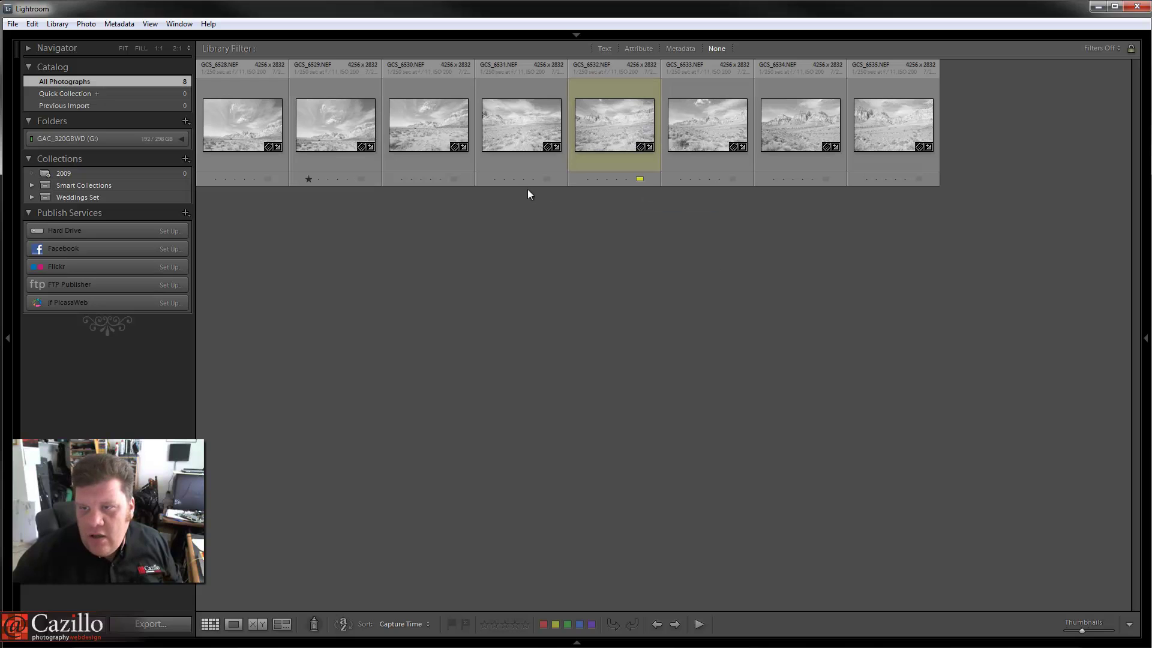
click(454, 179)
click(474, 227)
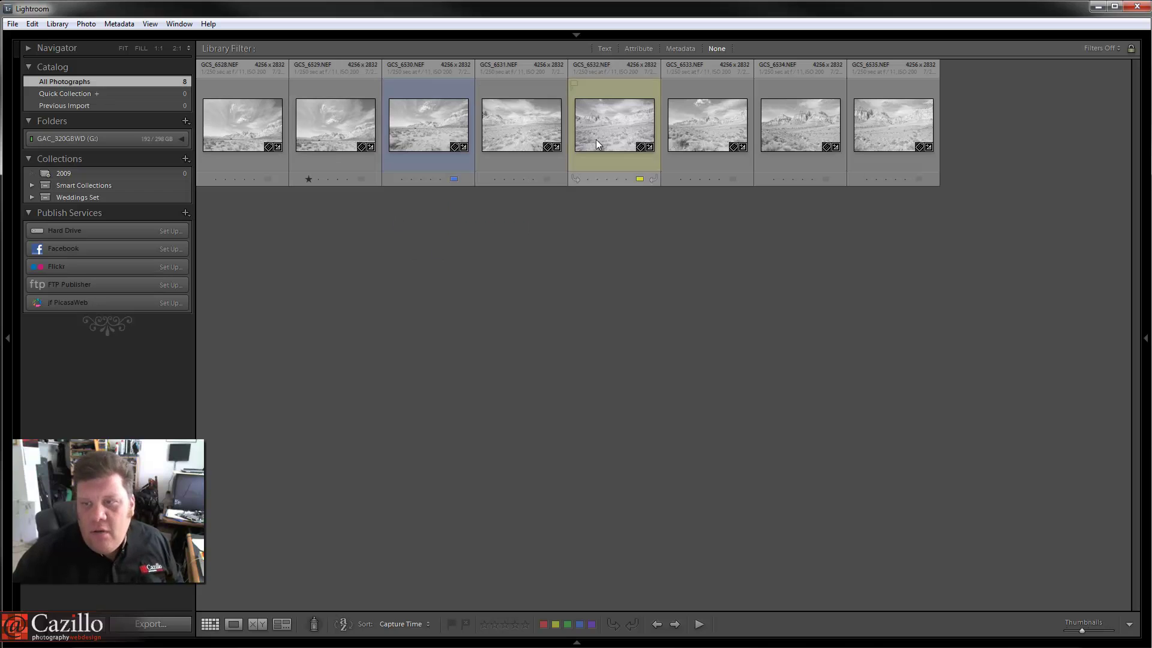
Rate photo GCS_6529 five stars.
click(355, 130)
key(5)
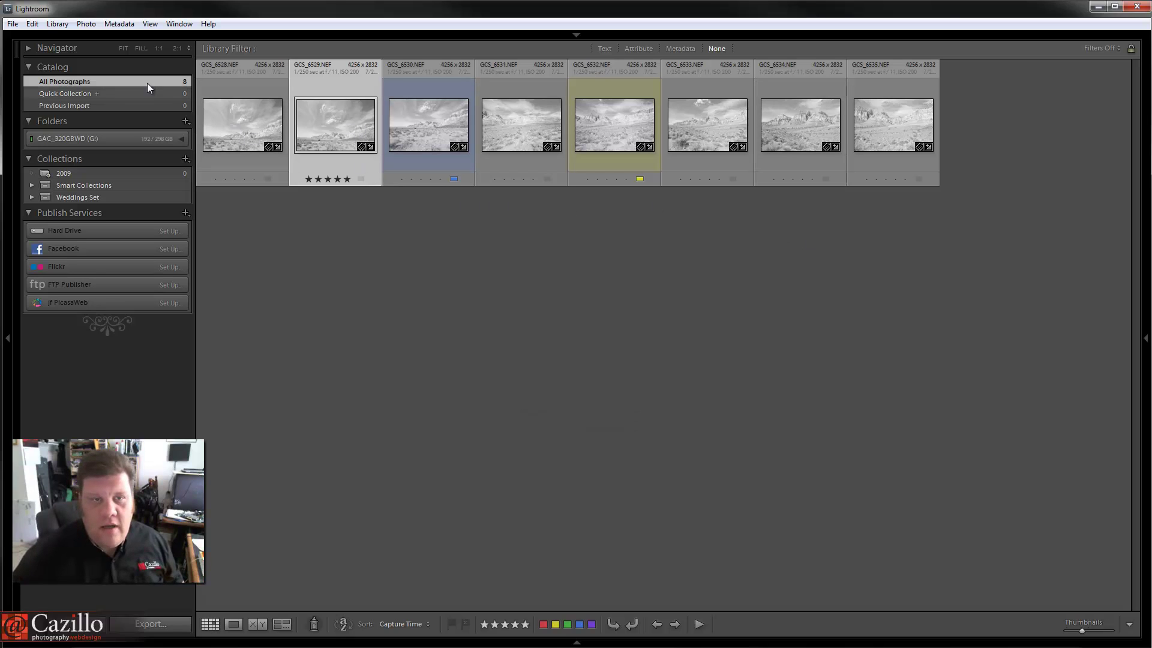
click(18, 27)
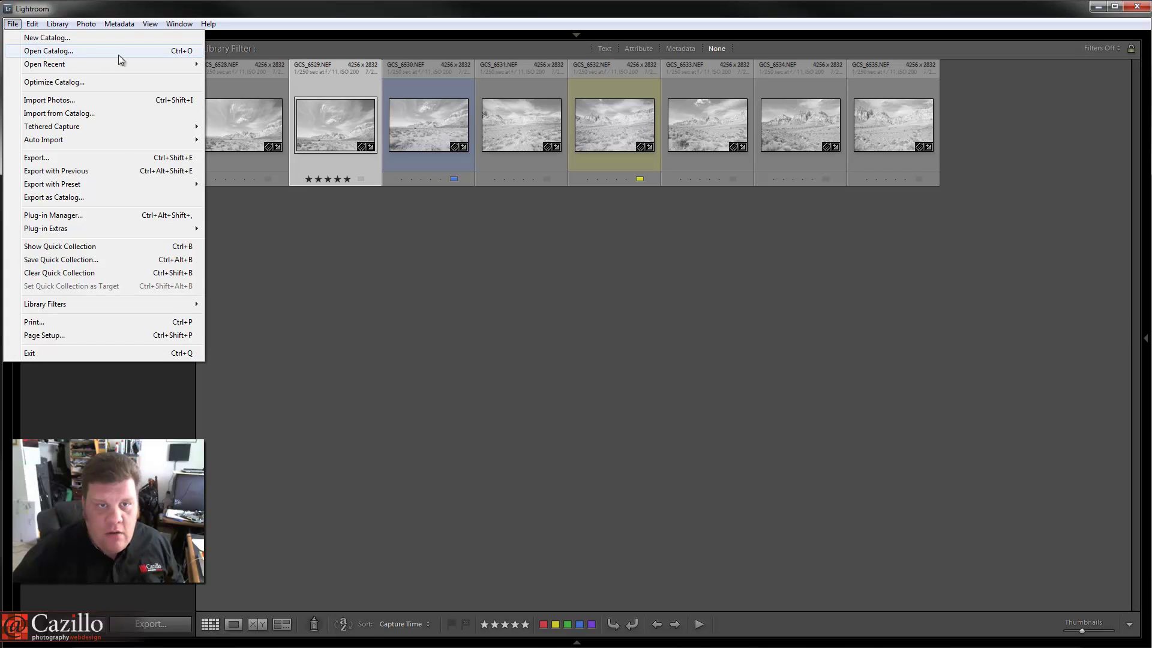
Open Demo Catalog-2 from recent catalogs, then browse Import from Catalog to the G: drive.
mouse_move(142, 64)
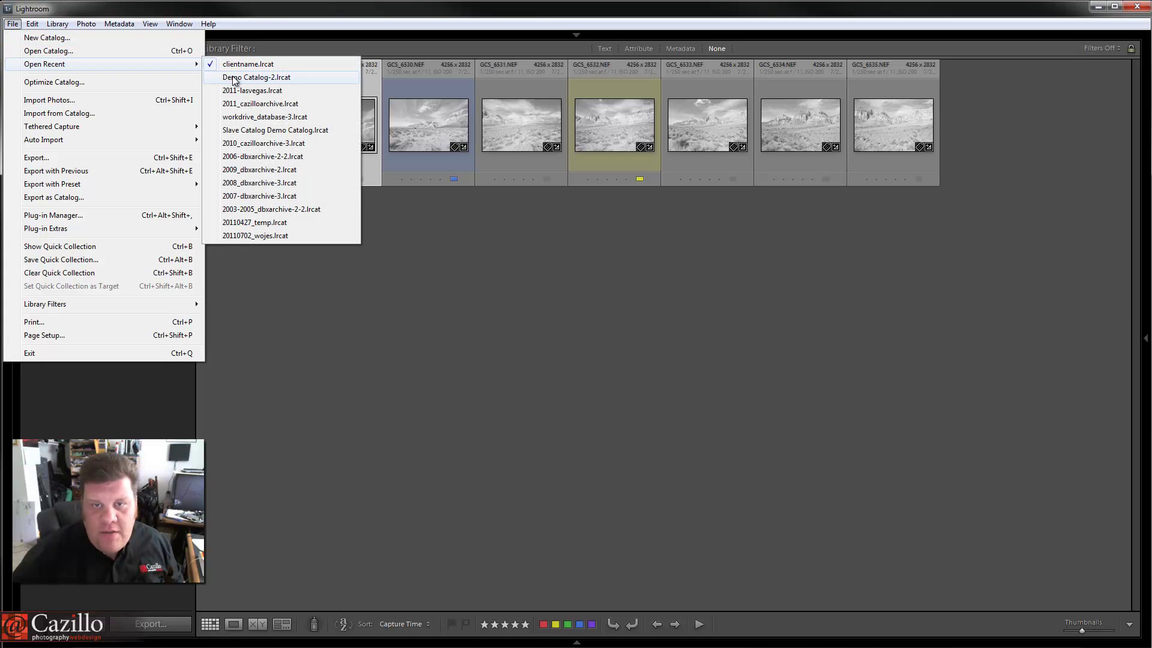
click(233, 79)
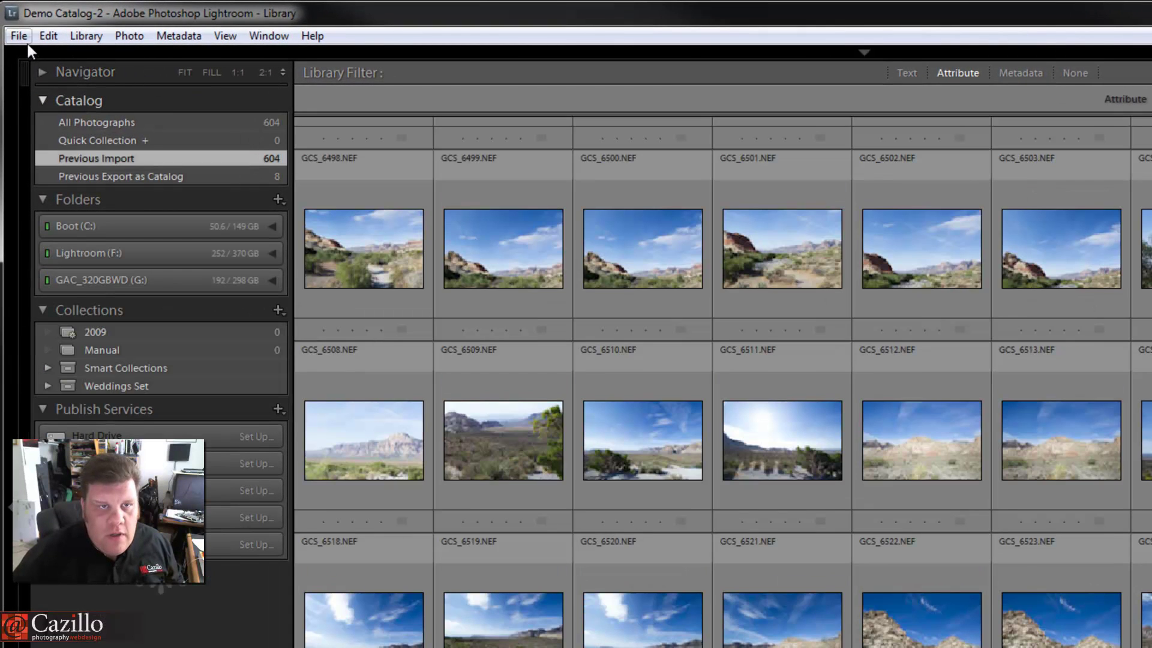
click(21, 36)
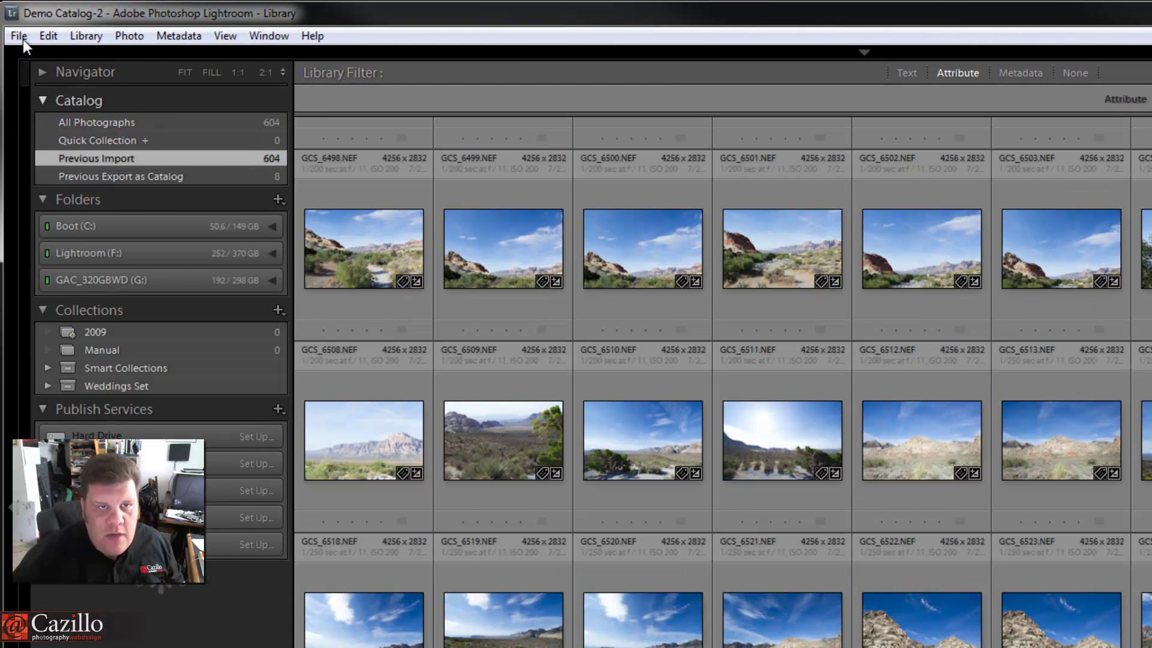
mouse_move(244, 214)
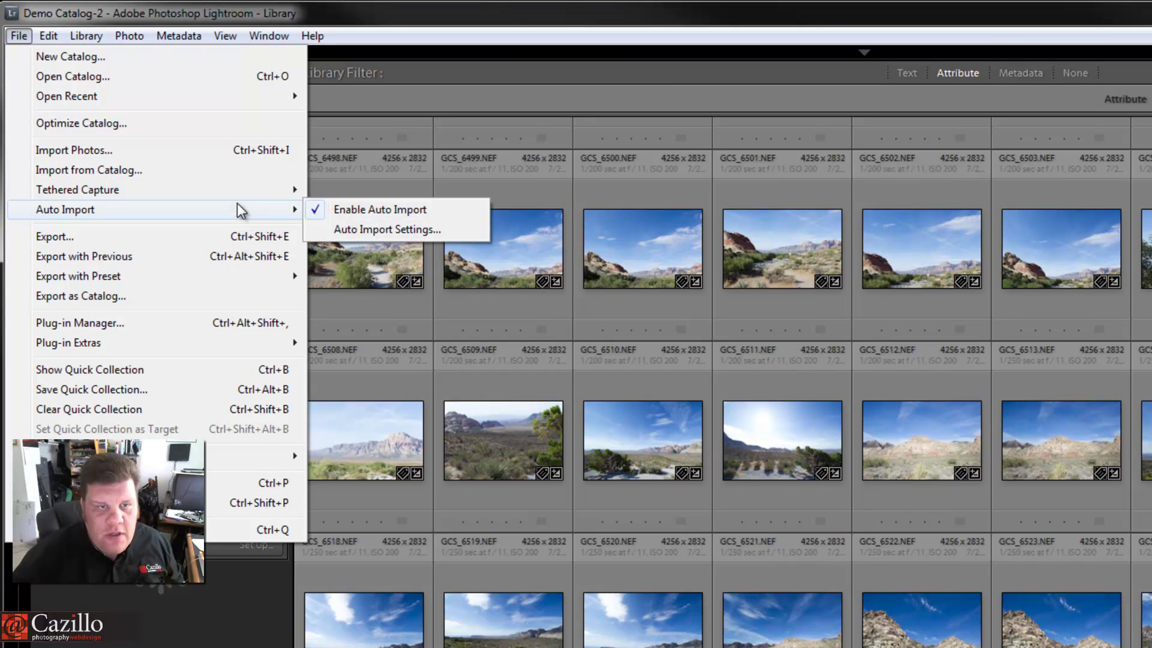
click(237, 165)
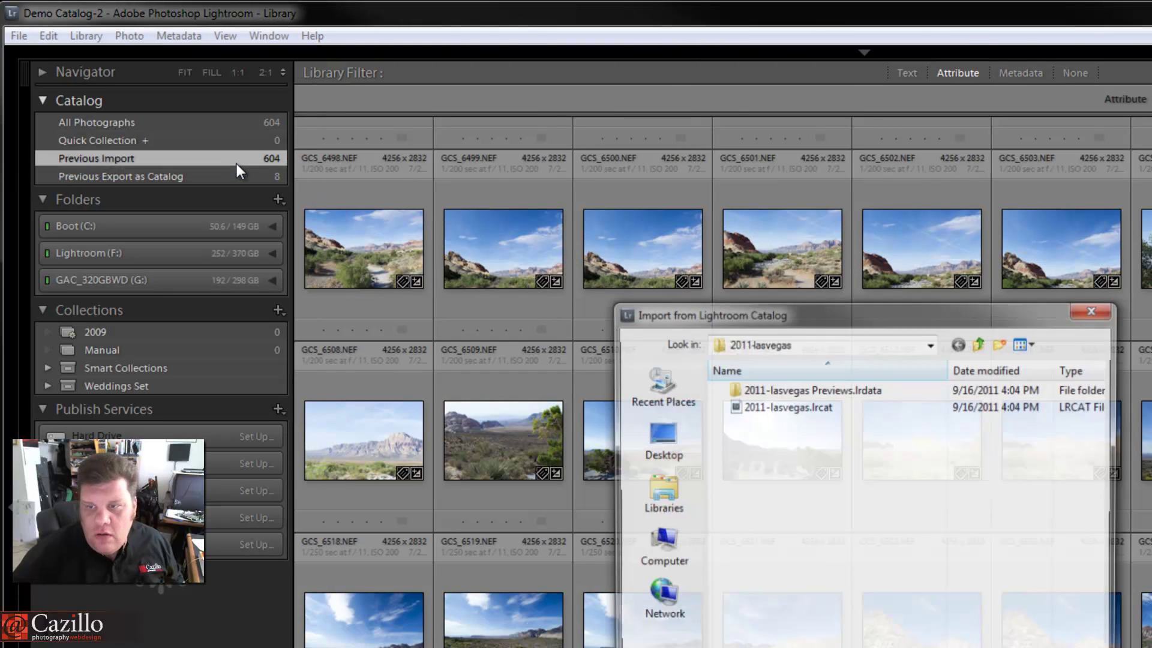
click(930, 345)
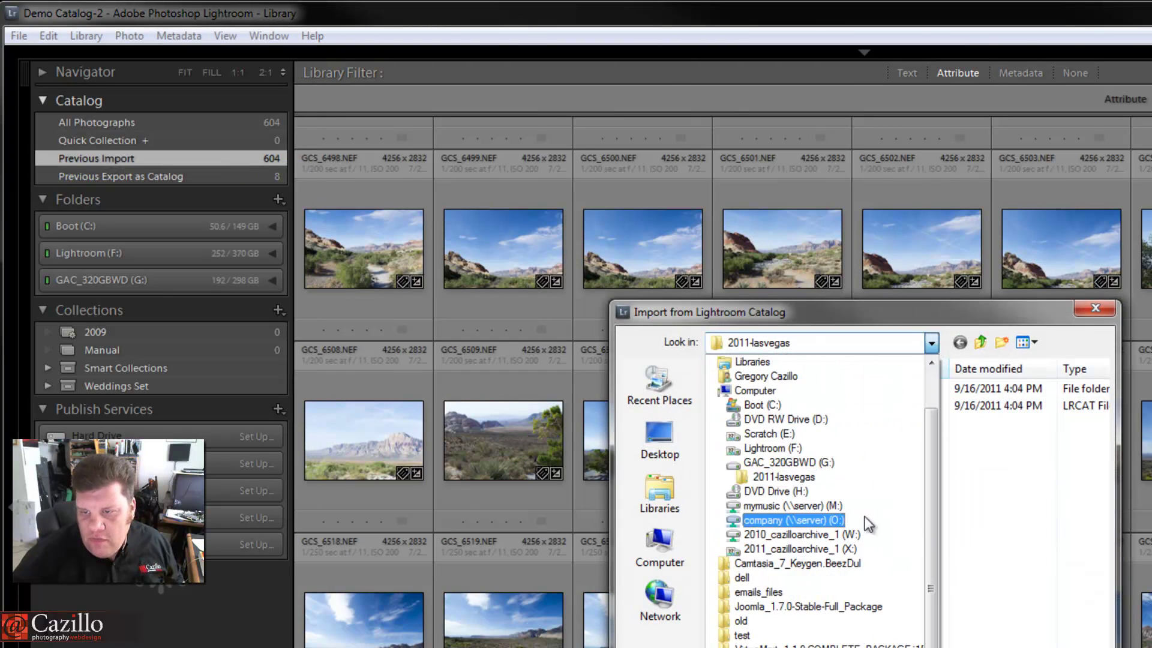
click(850, 466)
Open the clientname folder and choose clientname.lrcat as the catalog to import.
double_click(800, 519)
double_click(774, 410)
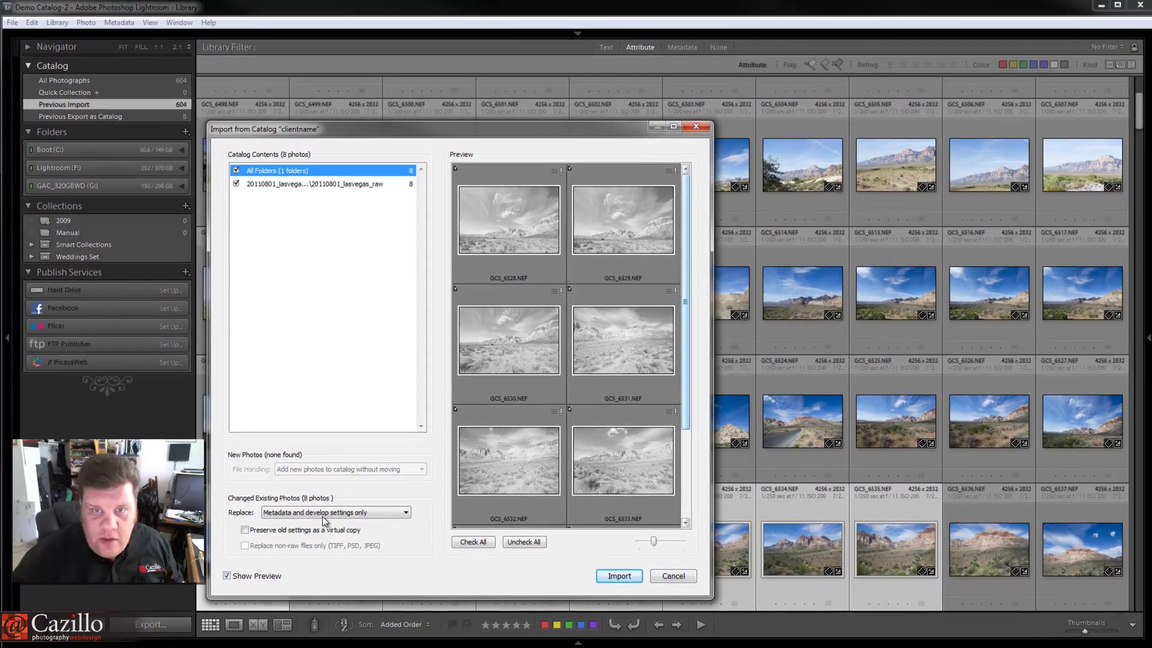
Set Replace to 'Metadata and develop settings only', check all photos, and import.
click(375, 532)
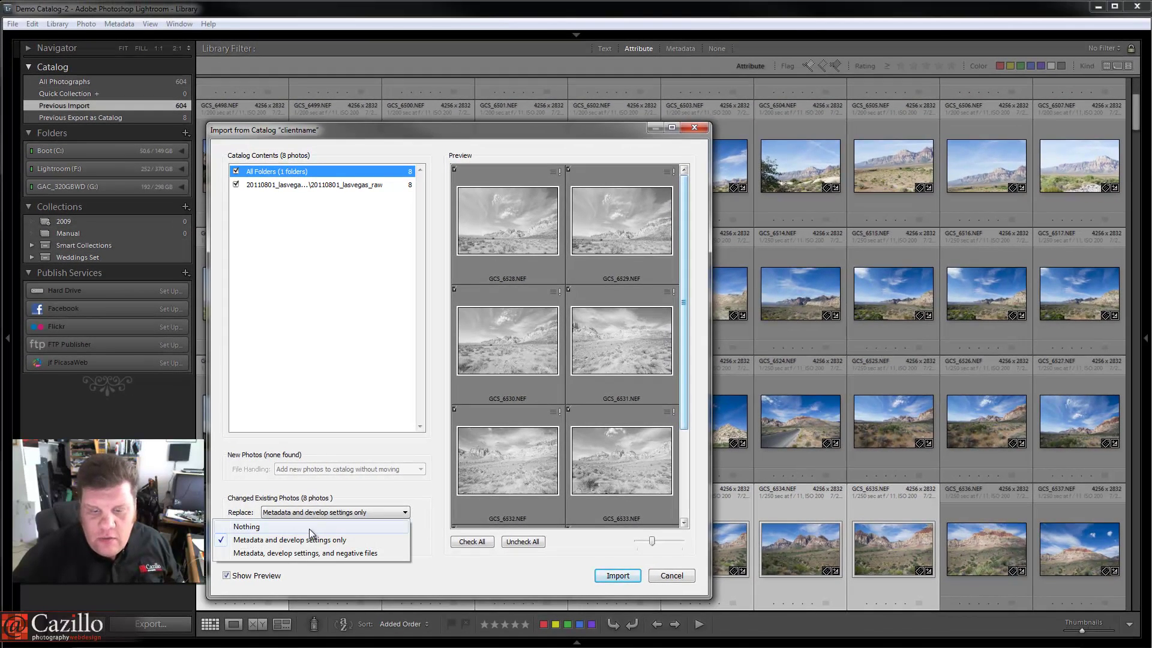
click(308, 526)
click(312, 516)
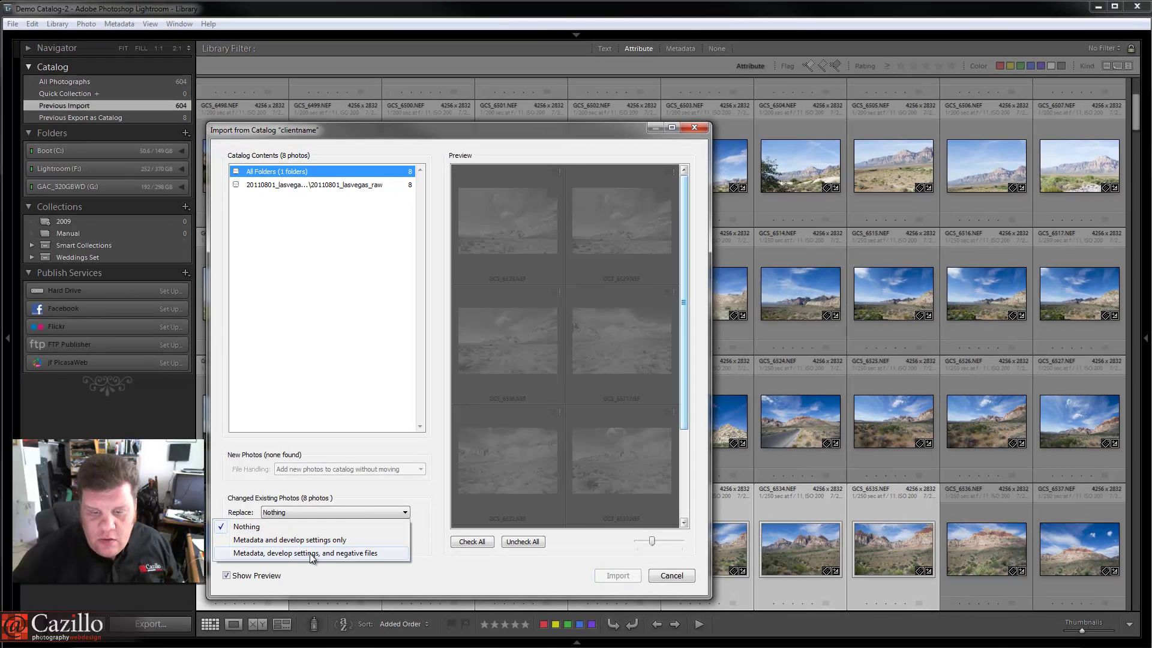
click(309, 553)
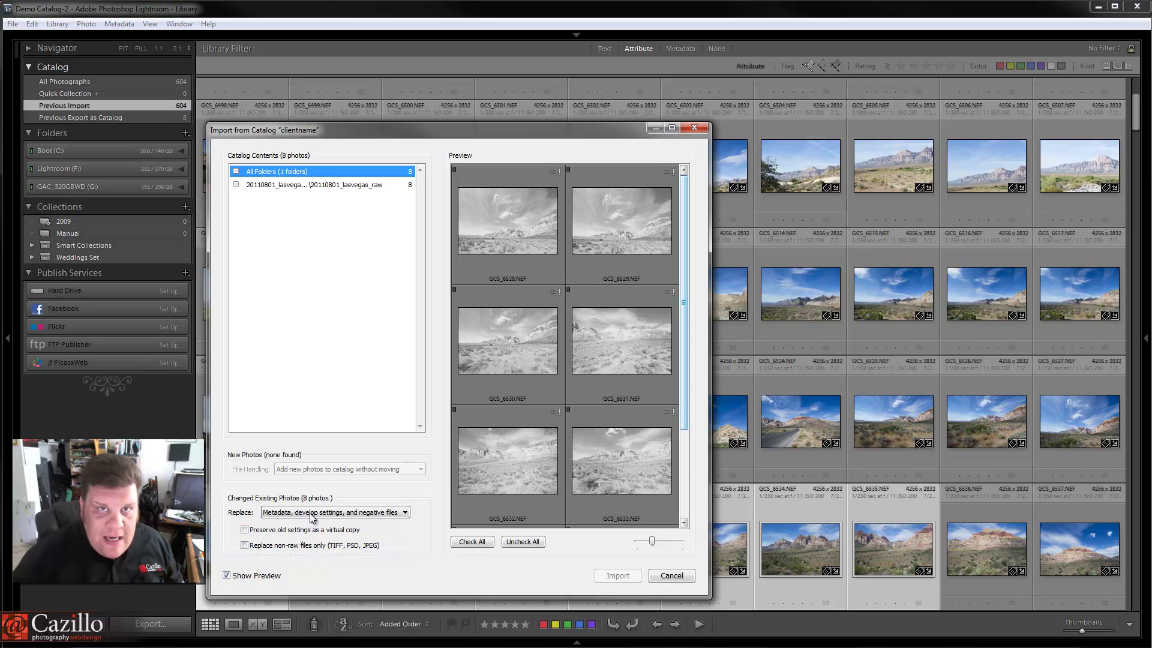
click(312, 517)
click(308, 542)
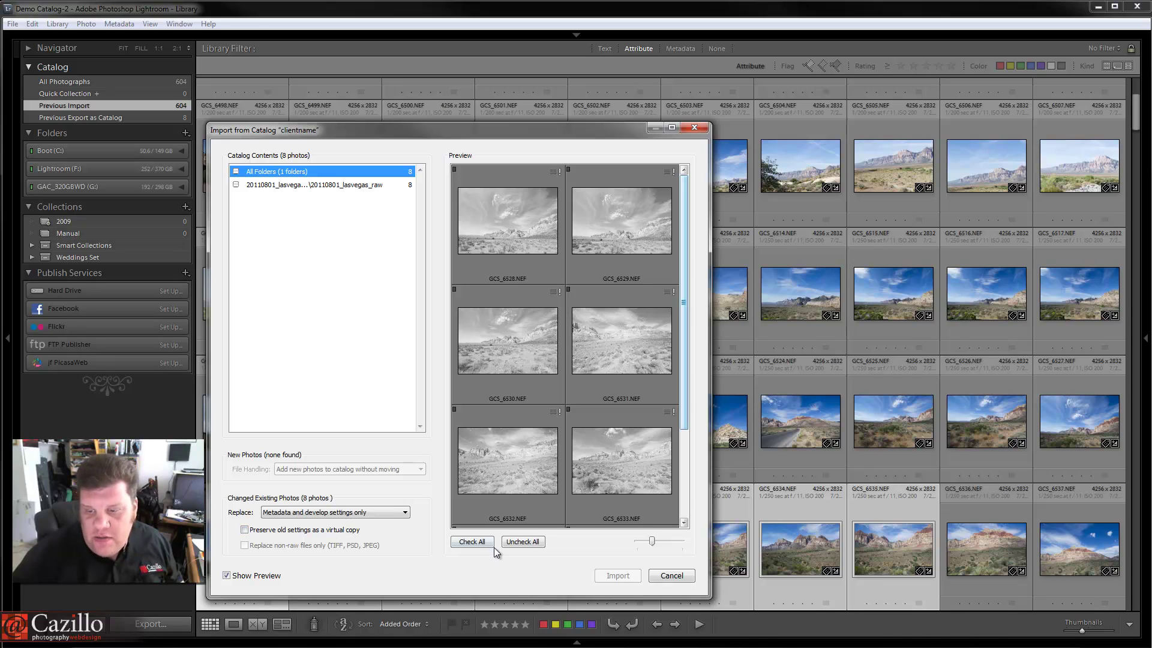
click(478, 545)
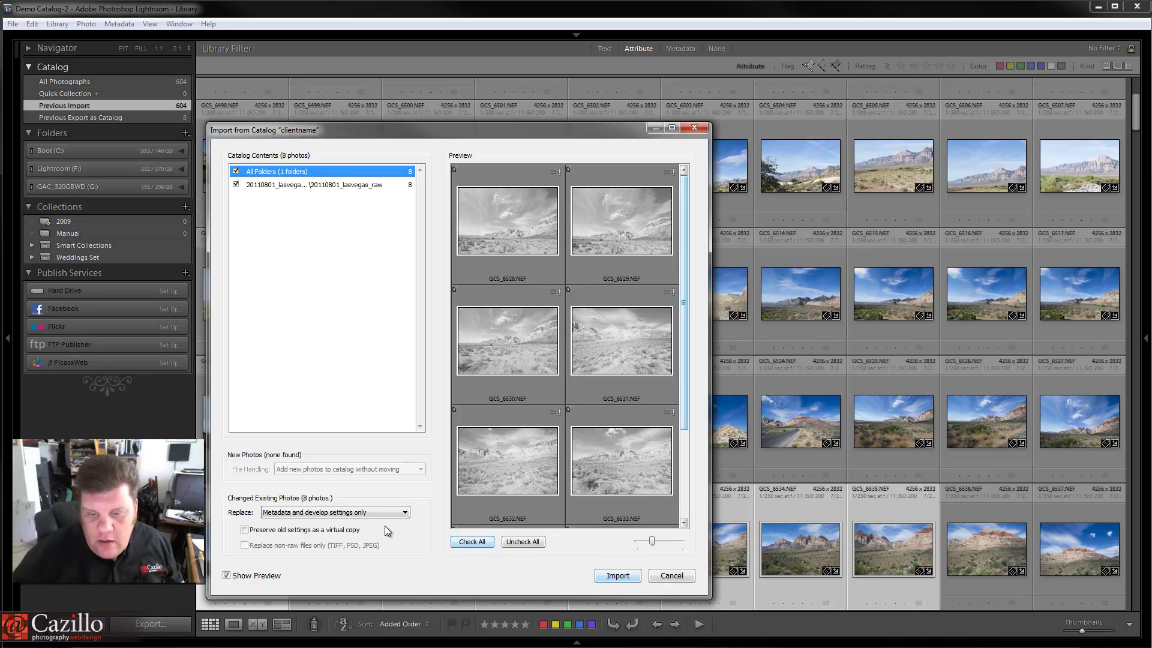
click(623, 576)
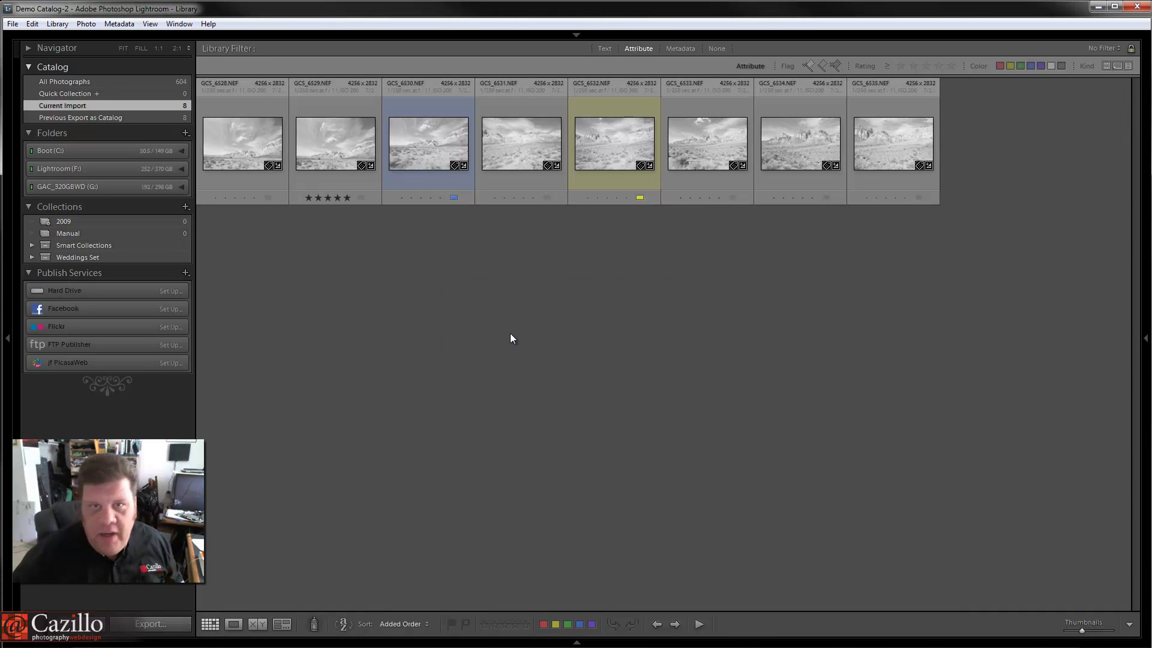
click(344, 150)
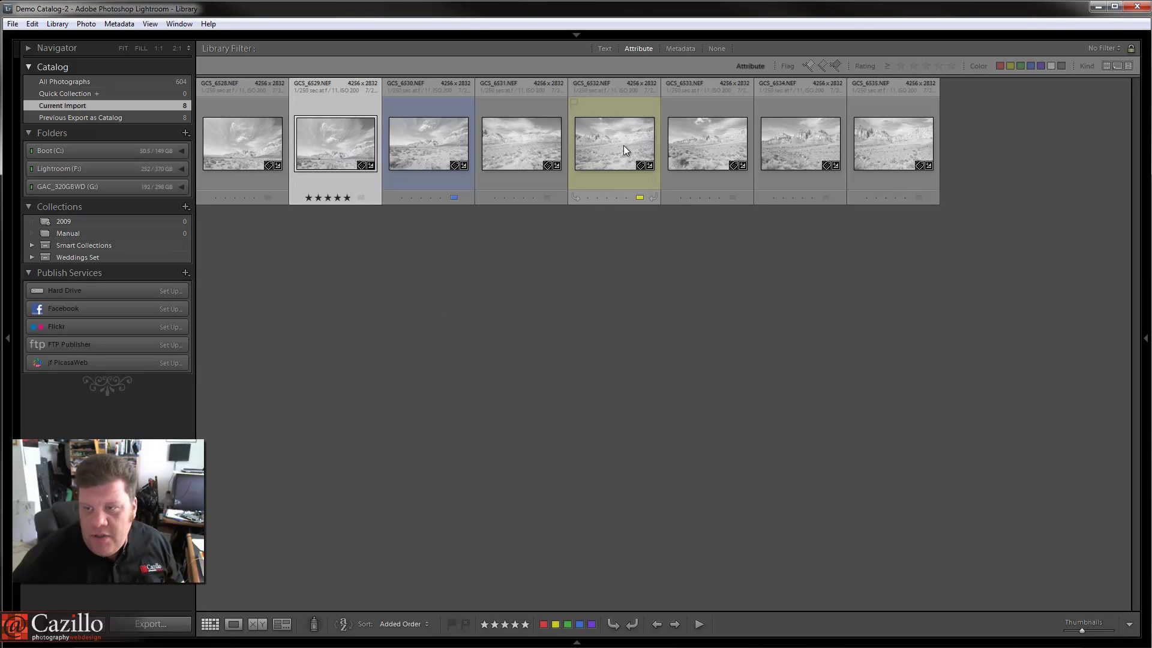
click(623, 149)
click(267, 145)
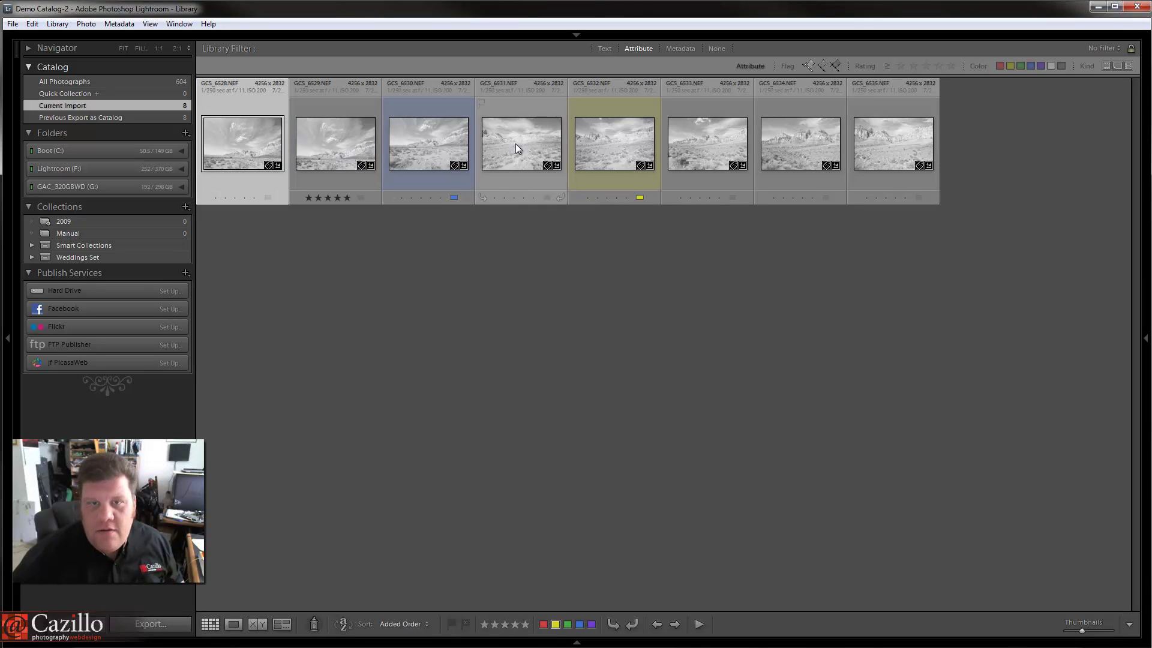
shift+click(878, 139)
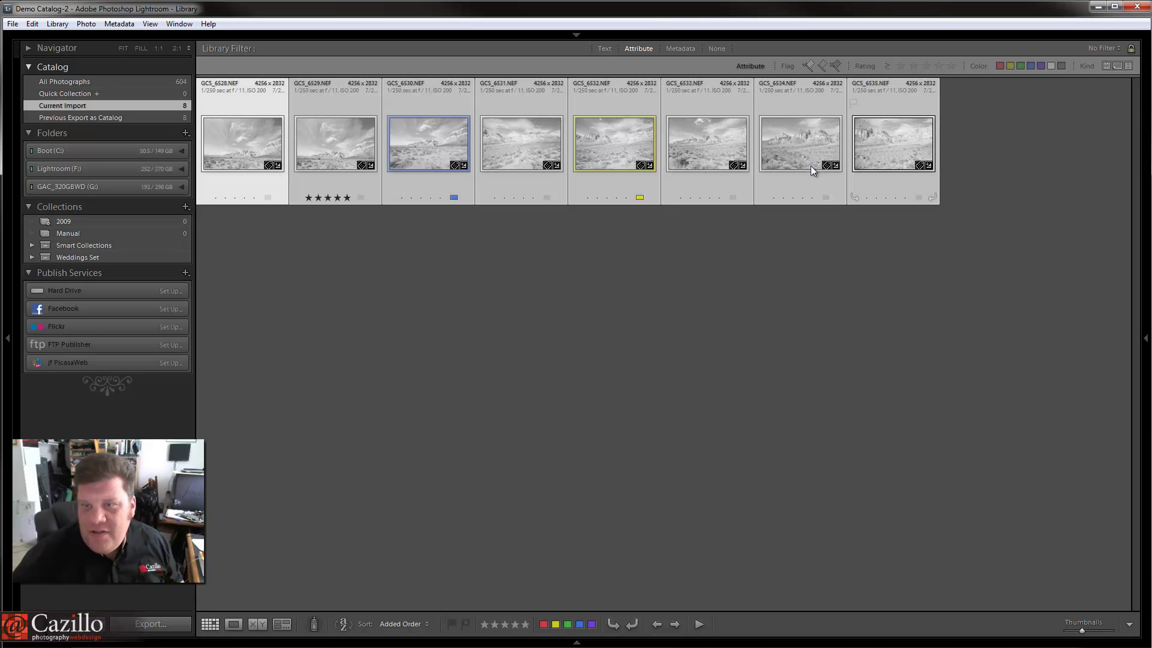
double_click(249, 134)
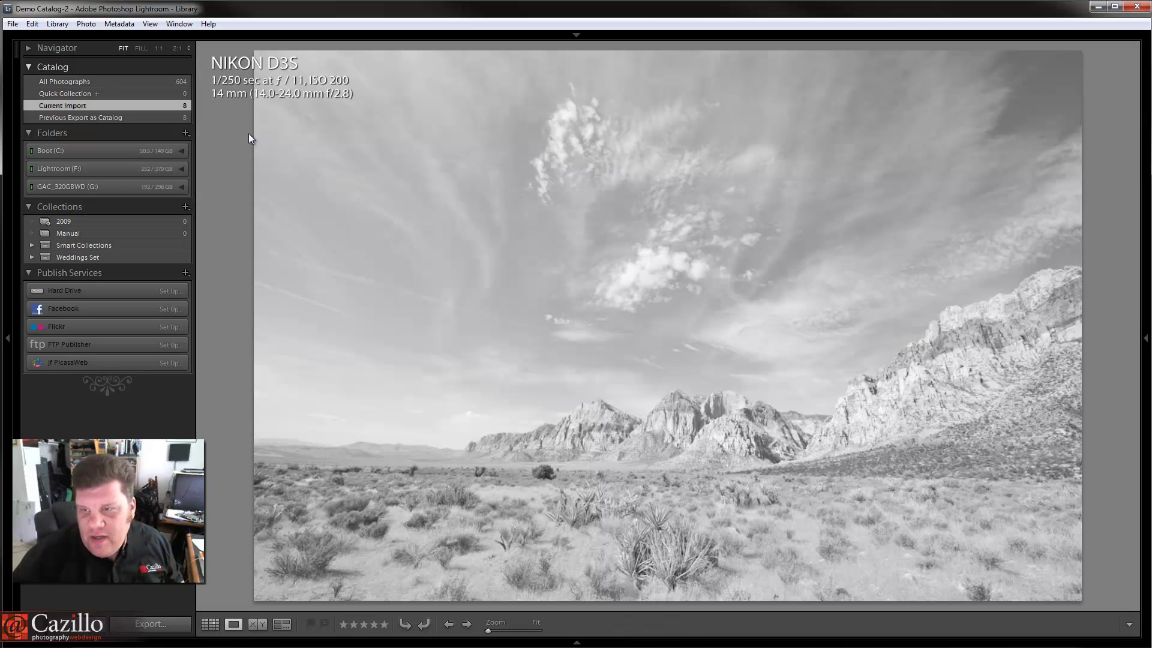
key(Right)
key(Left)
key(g)
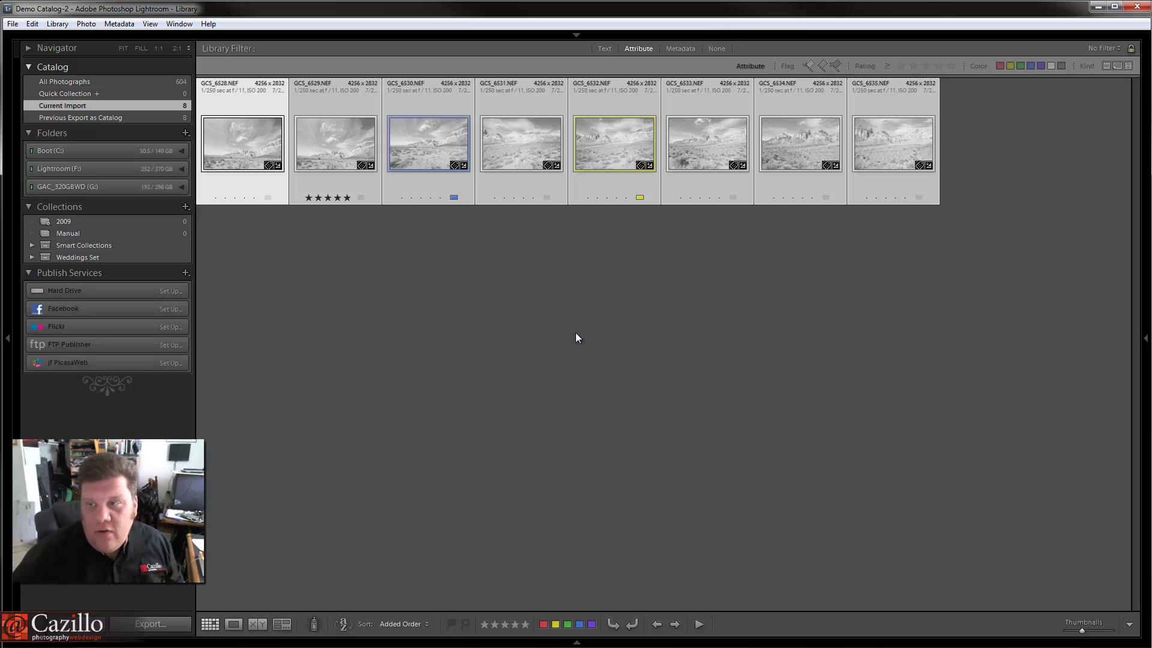
click(577, 336)
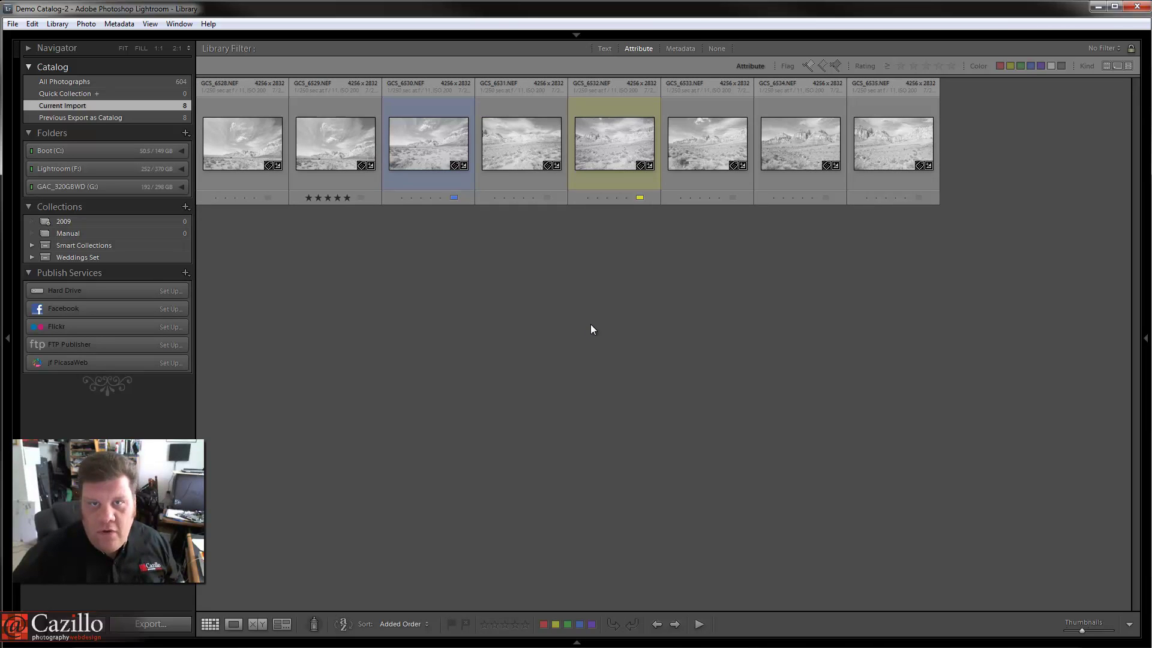